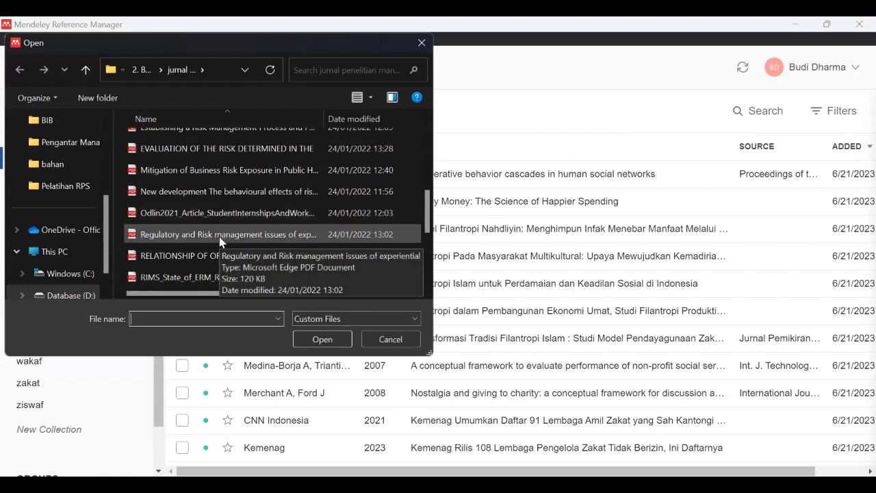
Step: Import the PDF on regulatory and risk management issues and open the details of its new reference
{"action": "left_click", "coordinate": [219, 236]}
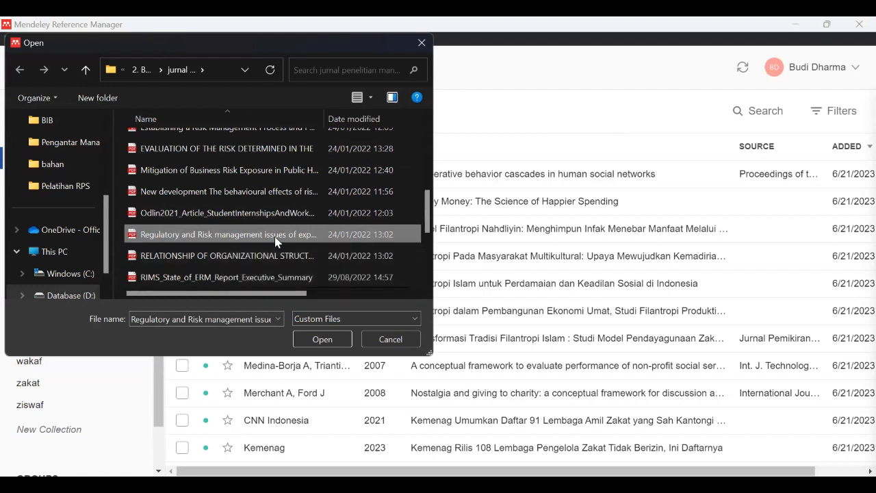
{"action": "left_click", "coordinate": [325, 342]}
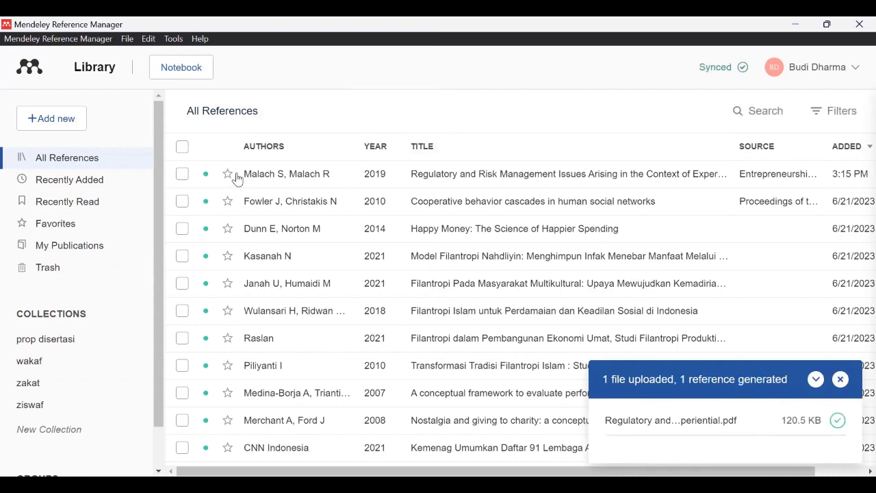
{"action": "left_click", "coordinate": [441, 179]}
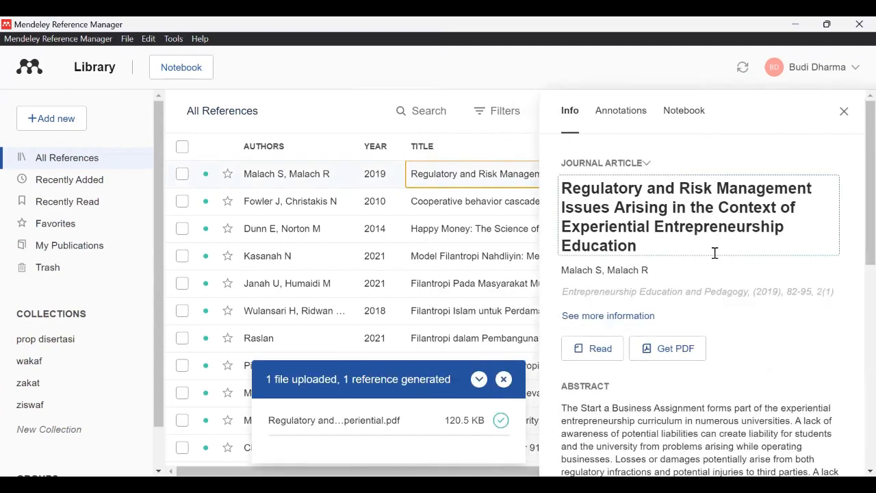
Step: Expand the full abstract and examine the reference's tags, attached file and identifiers
{"action": "scroll", "coordinate": [706, 269], "scroll_direction": "down", "scroll_amount": 3}
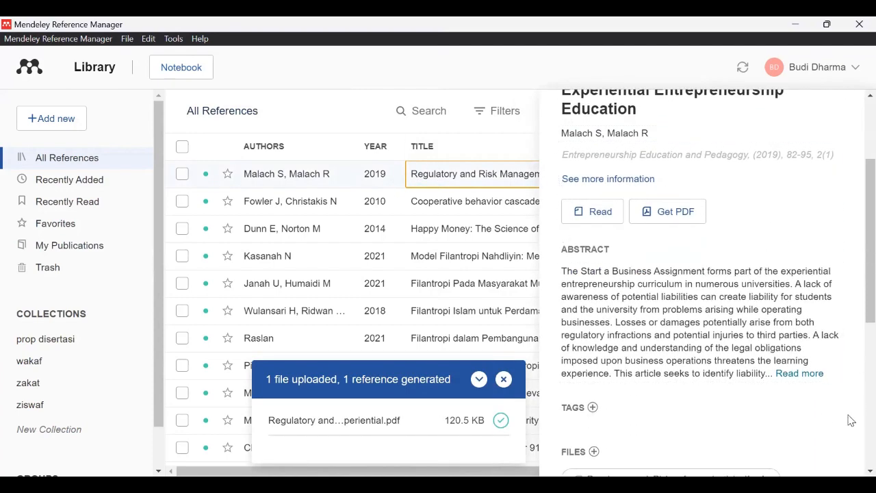
{"action": "left_click", "coordinate": [793, 373]}
{"action": "scroll", "coordinate": [699, 310], "scroll_direction": "down", "scroll_amount": 1}
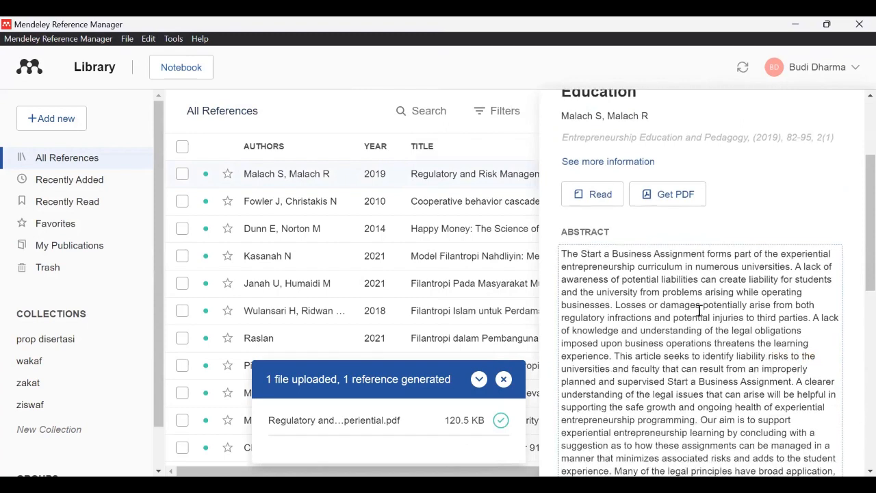
{"action": "scroll", "coordinate": [698, 310], "scroll_direction": "down", "scroll_amount": 8}
{"action": "scroll", "coordinate": [700, 315], "scroll_direction": "down", "scroll_amount": 2}
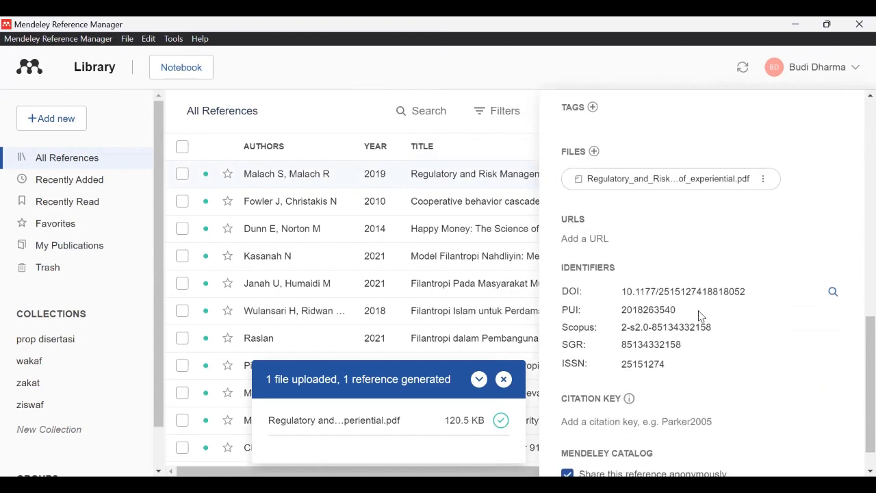
{"action": "scroll", "coordinate": [701, 317], "scroll_direction": "up", "scroll_amount": 12}
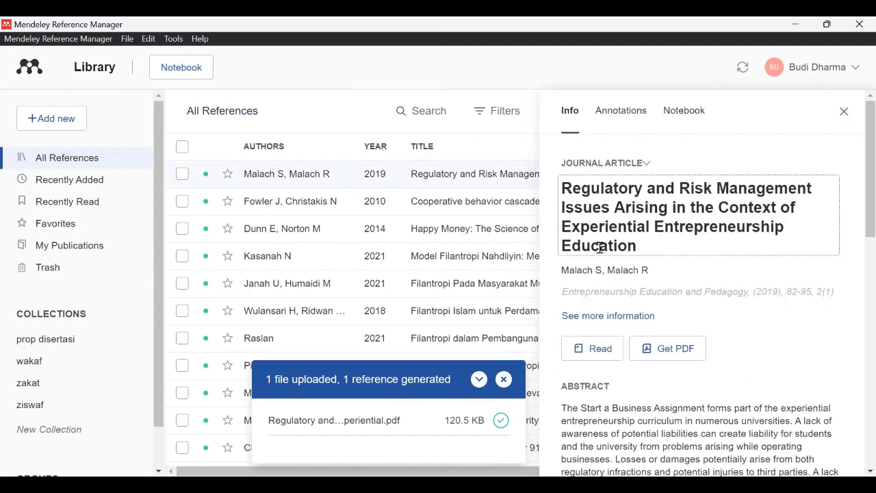
Step: Review the available reference types for the imported journal article, keeping the current type
{"action": "left_click", "coordinate": [593, 164]}
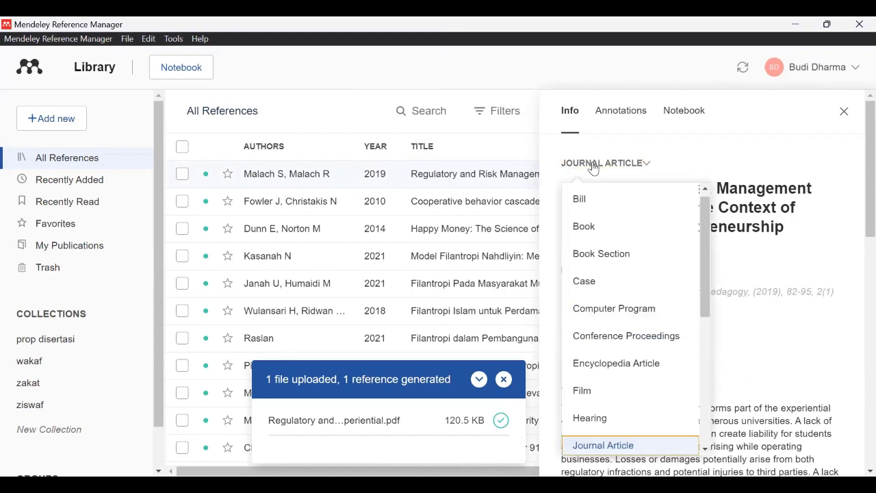
{"action": "scroll", "coordinate": [646, 342], "scroll_direction": "down", "scroll_amount": 3}
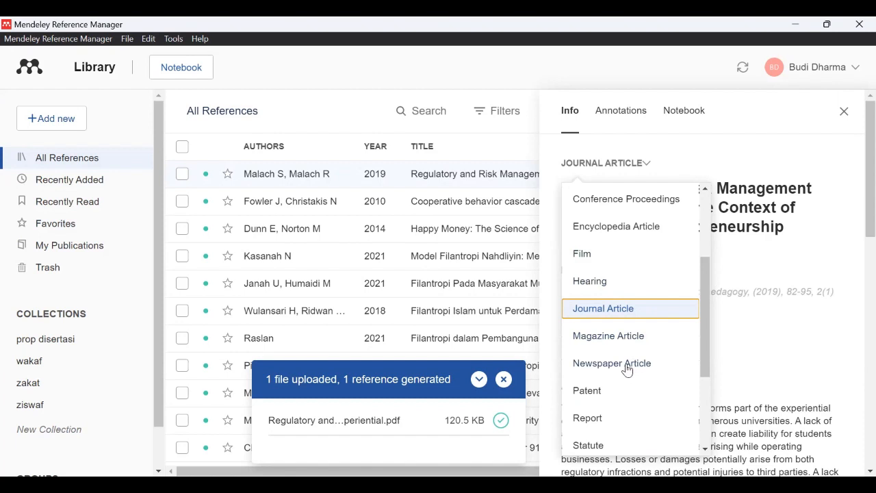
{"action": "scroll", "coordinate": [626, 363], "scroll_direction": "up", "scroll_amount": 1}
{"action": "scroll", "coordinate": [625, 241], "scroll_direction": "up", "scroll_amount": 2}
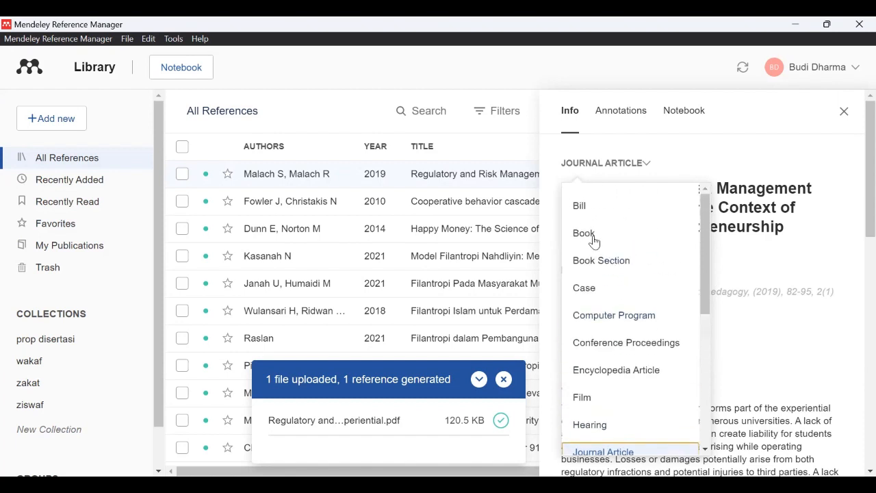
{"action": "left_click", "coordinate": [677, 153]}
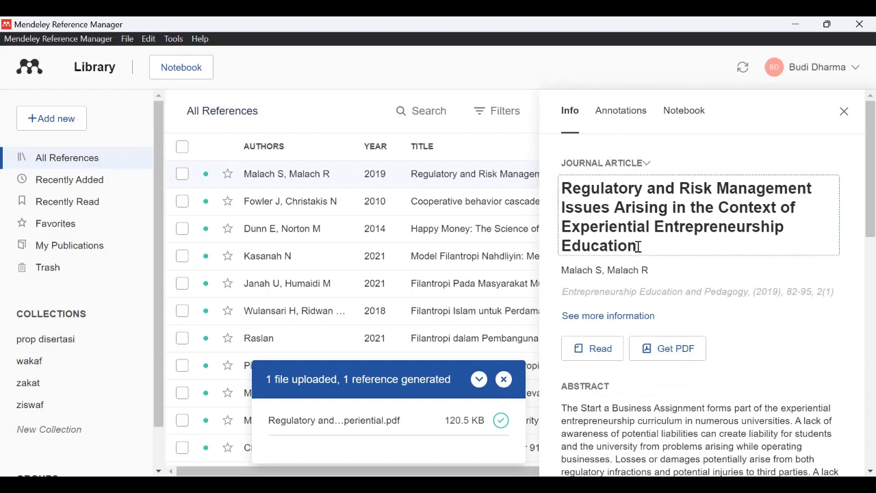
Step: Check the imported reference's title text in its editable field
{"action": "left_click_drag", "start_coordinate": [637, 246], "coordinate": [560, 187]}
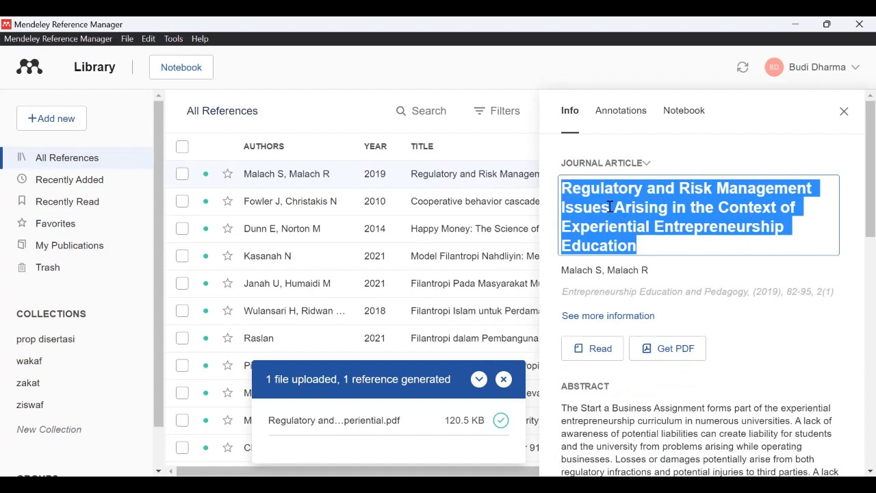
{"action": "left_click", "coordinate": [670, 215]}
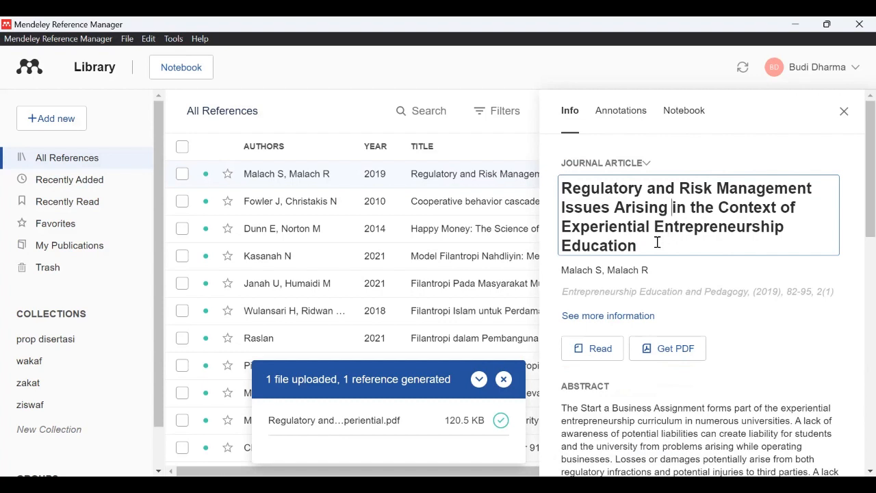
{"action": "left_click_drag", "start_coordinate": [627, 226], "coordinate": [609, 224]}
{"action": "left_click", "coordinate": [564, 193]}
{"action": "left_click_drag", "start_coordinate": [564, 189], "coordinate": [569, 190]}
{"action": "left_click", "coordinate": [657, 192]}
Step: Add a third author's full name on a separate line of the imported reference's author list
{"action": "left_click", "coordinate": [670, 272]}
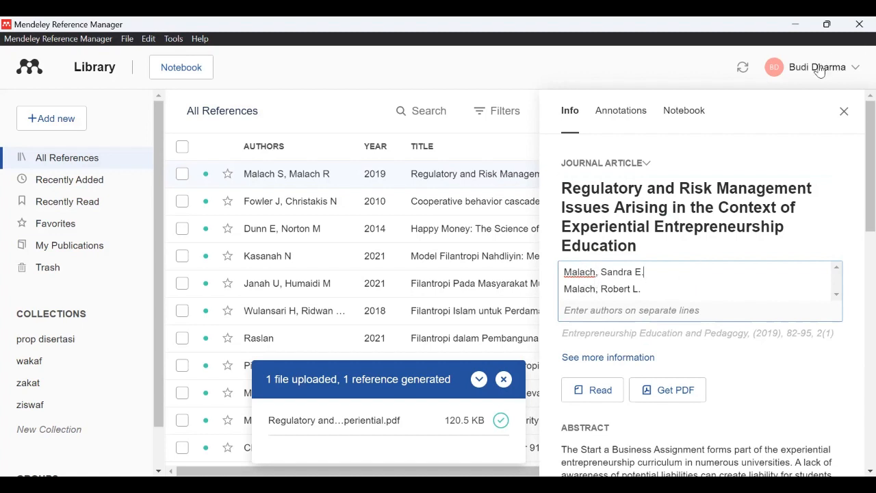
{"action": "left_click", "coordinate": [662, 292]}
{"action": "key", "text": "Return"}
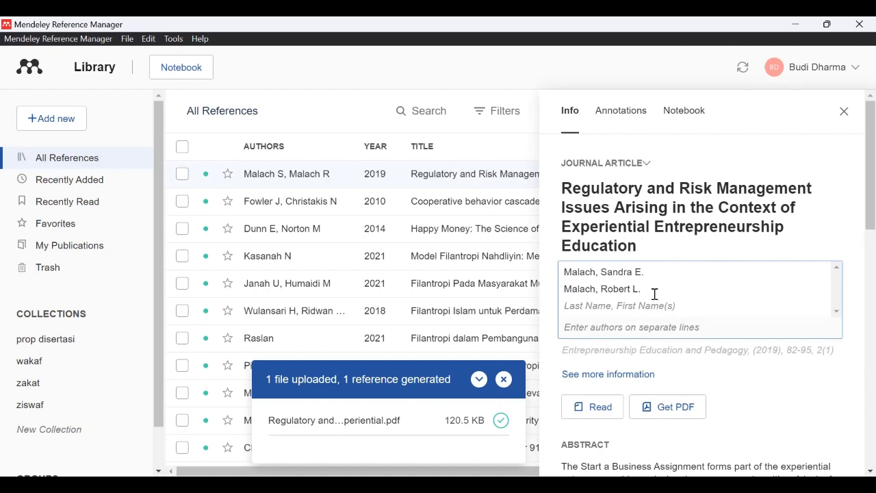
{"action": "type", "text": "V"}
{"action": "key", "text": "BackSpace"}
{"action": "type", "text": "Dharma, Budi"}
Step: Delete the third author and the empty line from the reference's author list
{"action": "left_click_drag", "start_coordinate": [622, 305], "coordinate": [565, 304]}
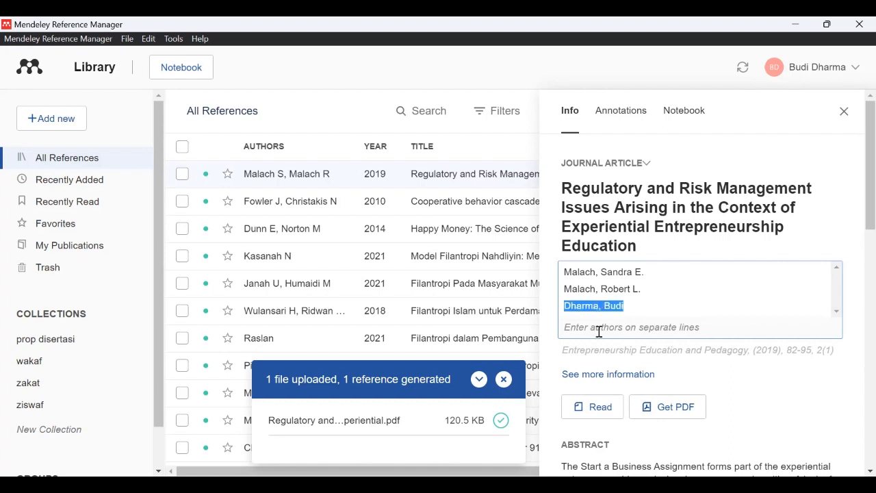
{"action": "key", "text": "BackSpace"}
{"action": "key", "text": "BackSpace"}
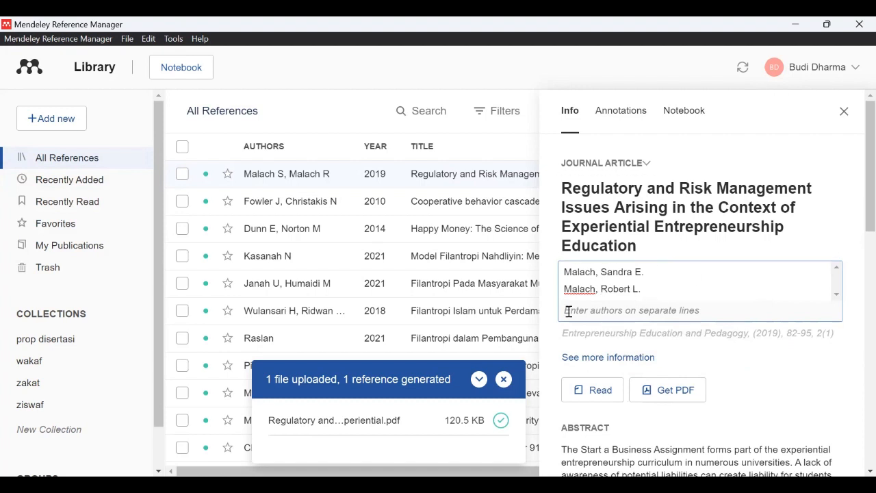
Step: Examine the reference's journal, year, pages, volume and issue fields, and close its details
{"action": "left_click", "coordinate": [620, 333]}
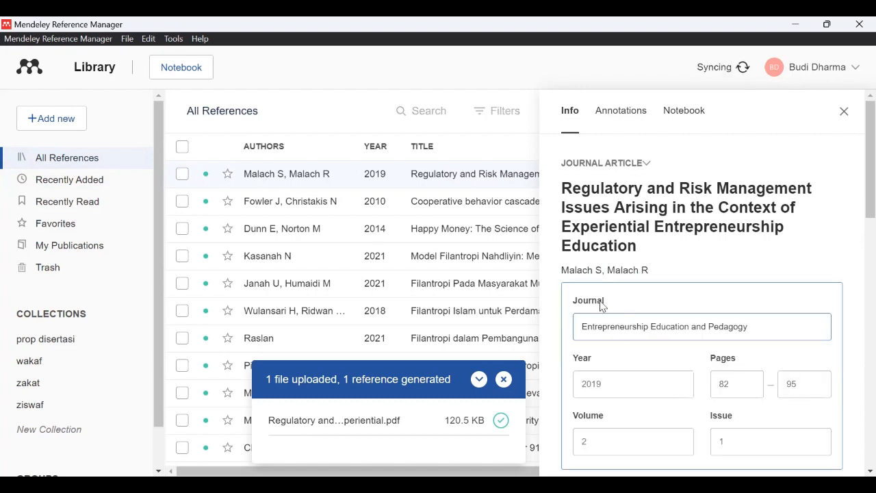
{"action": "scroll", "coordinate": [596, 307], "scroll_direction": "down", "scroll_amount": 1}
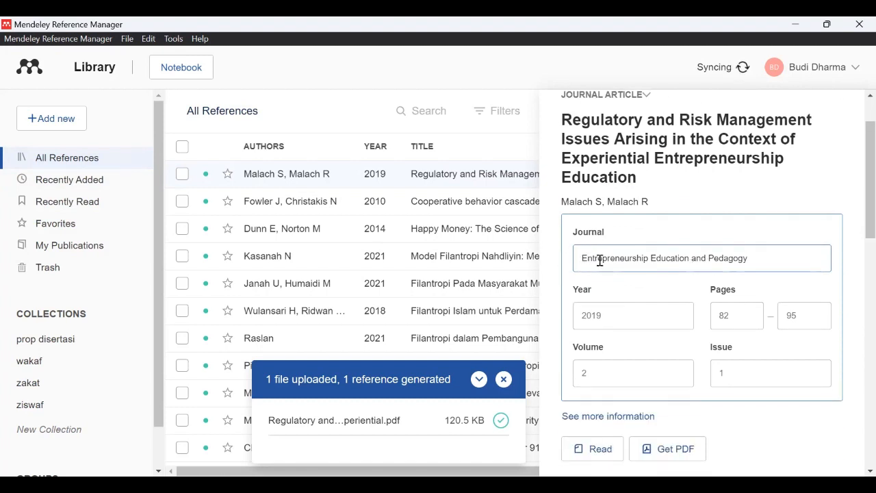
{"action": "left_click_drag", "start_coordinate": [592, 257], "coordinate": [715, 274]}
{"action": "left_click", "coordinate": [685, 228]}
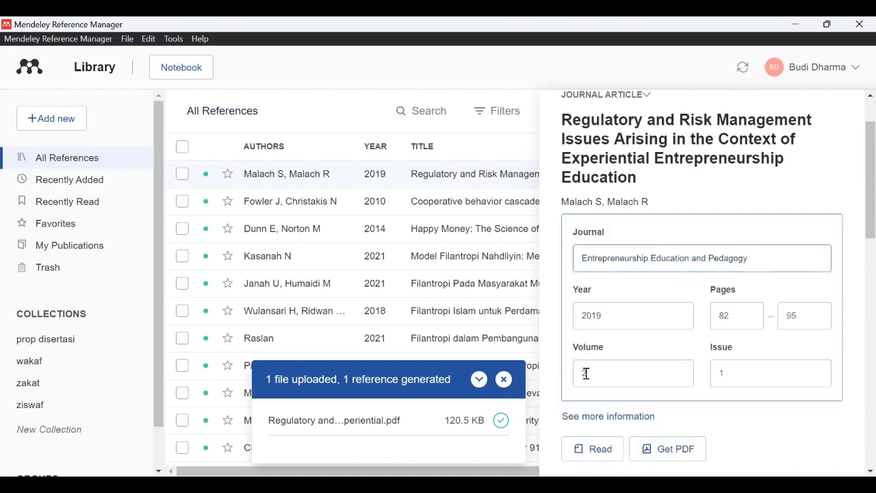
{"action": "scroll", "coordinate": [758, 395], "scroll_direction": "down", "scroll_amount": 1}
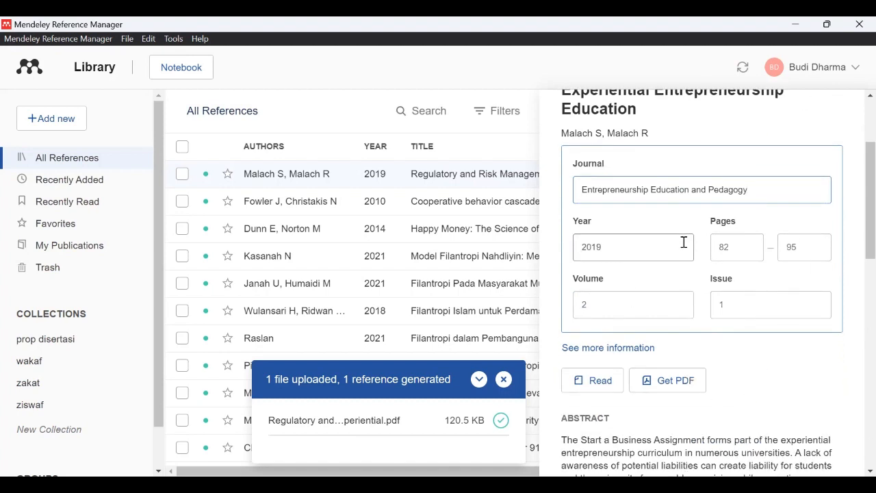
{"action": "scroll", "coordinate": [697, 195], "scroll_direction": "up", "scroll_amount": 2}
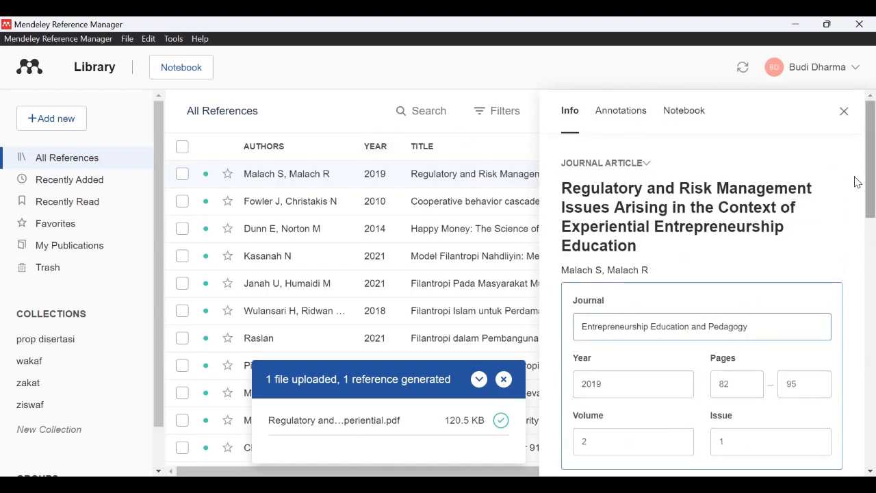
{"action": "left_click", "coordinate": [844, 113]}
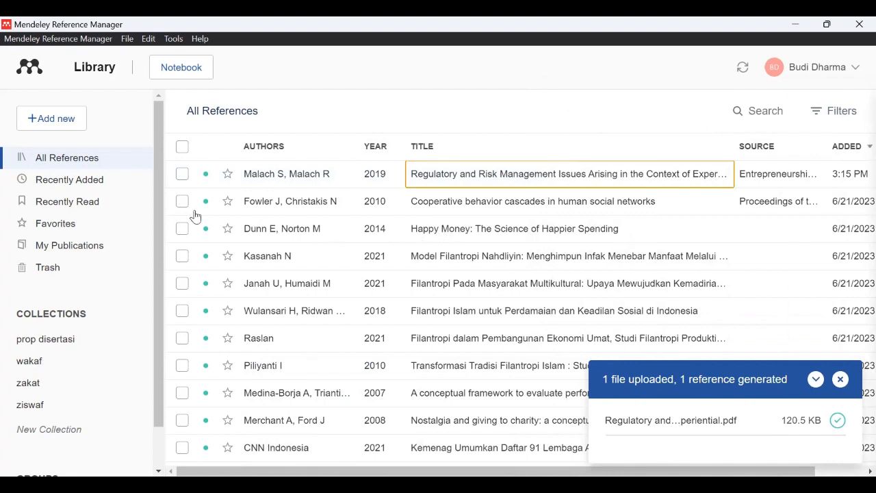
{"action": "left_click", "coordinate": [70, 119]}
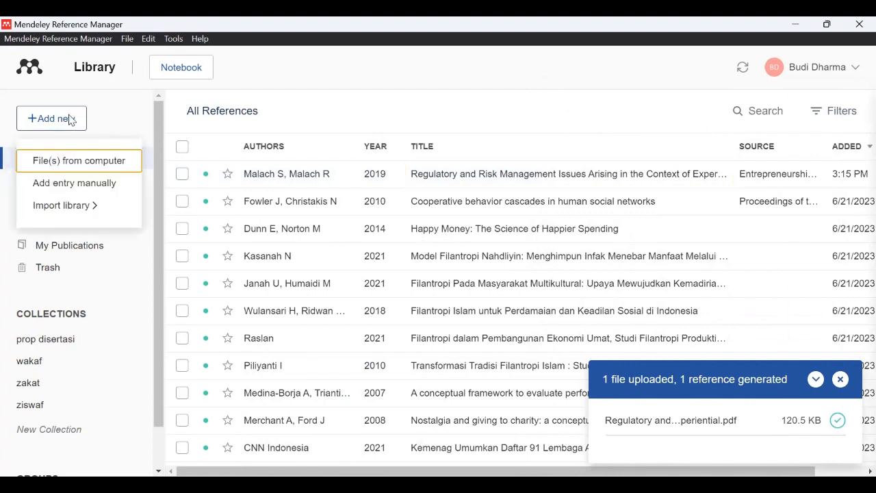
{"action": "left_click", "coordinate": [82, 189]}
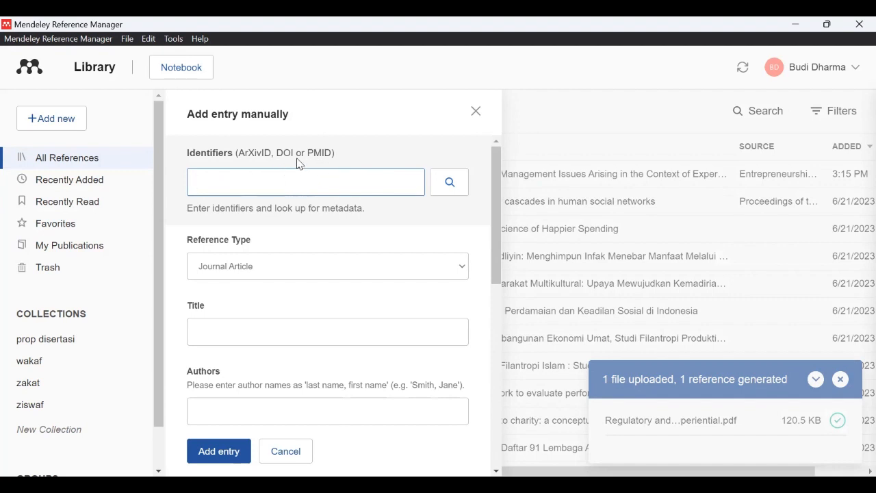
{"action": "left_click", "coordinate": [476, 111]}
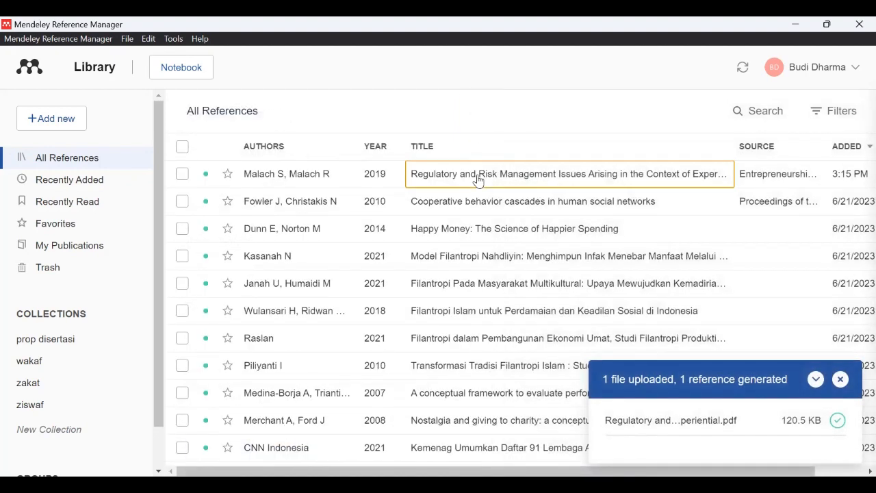
Step: Reopen the imported reference's details, dismiss the upload notification and copy the DOI from its identifiers
{"action": "left_click", "coordinate": [478, 180]}
{"action": "scroll", "coordinate": [723, 365], "scroll_direction": "down", "scroll_amount": 4}
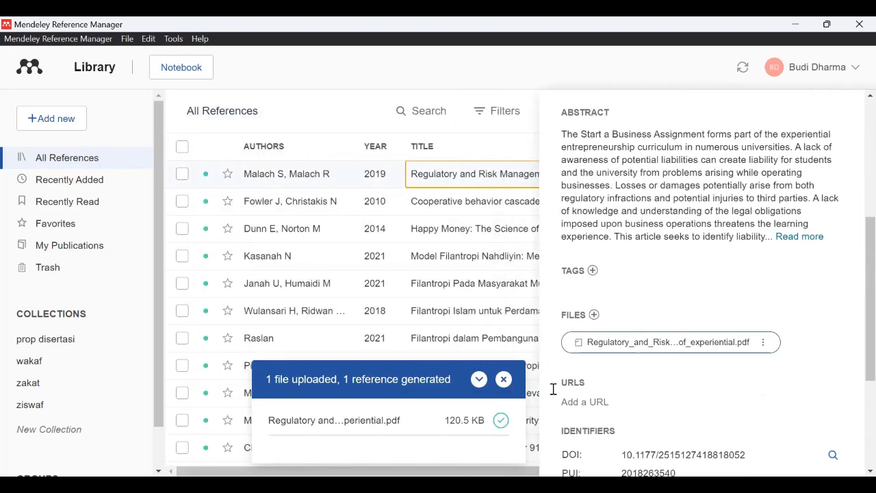
{"action": "left_click", "coordinate": [504, 378]}
{"action": "scroll", "coordinate": [628, 372], "scroll_direction": "down", "scroll_amount": 3}
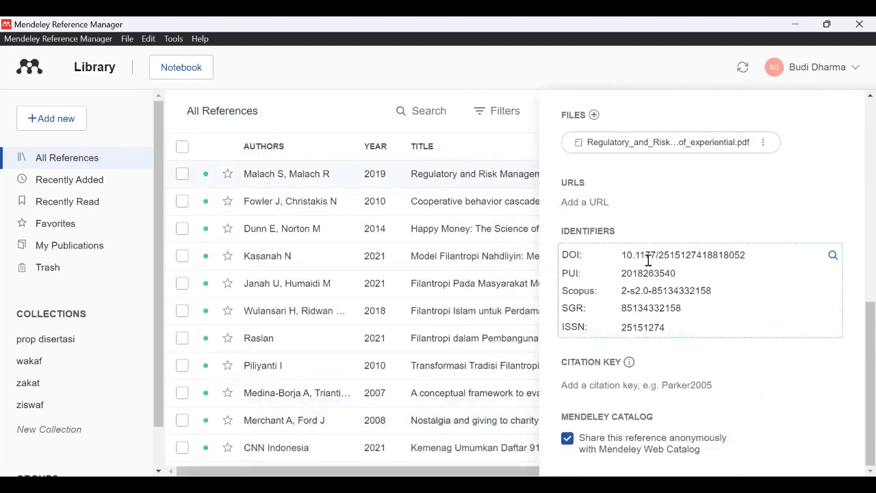
{"action": "left_click", "coordinate": [646, 259]}
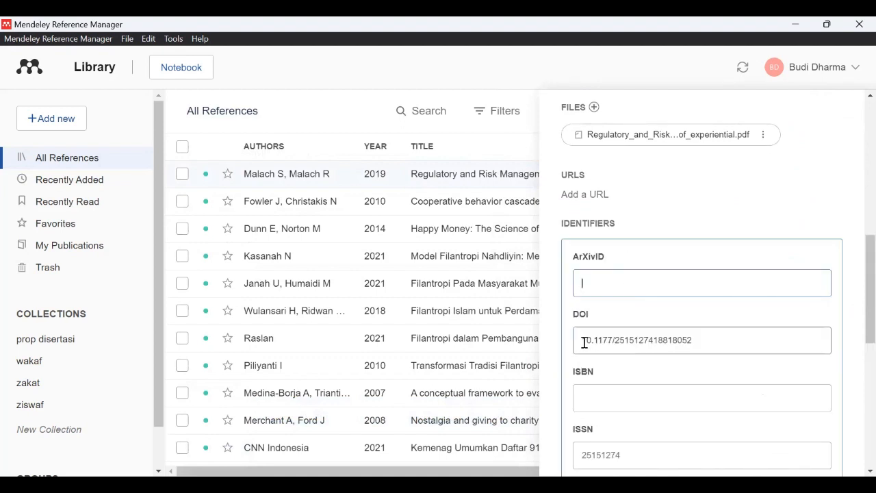
{"action": "left_click_drag", "start_coordinate": [583, 342], "coordinate": [683, 343]}
{"action": "key", "text": "ctrl+c"}
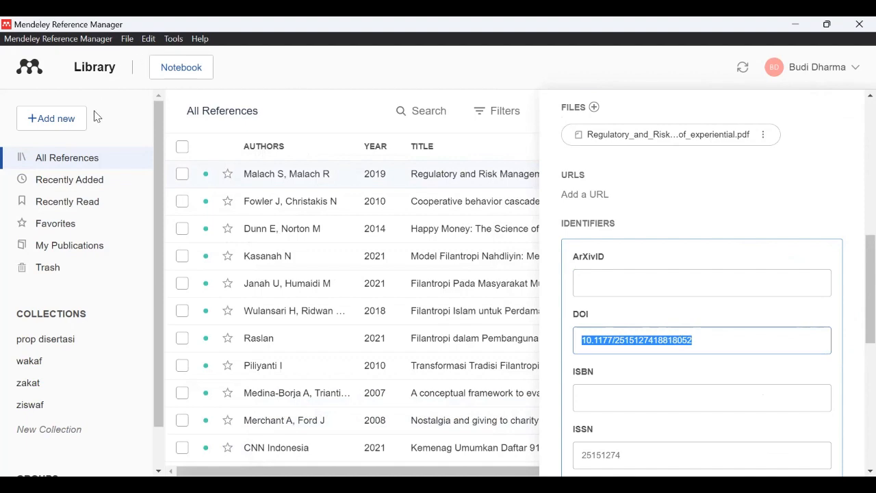
{"action": "left_click", "coordinate": [60, 120]}
{"action": "left_click", "coordinate": [69, 189]}
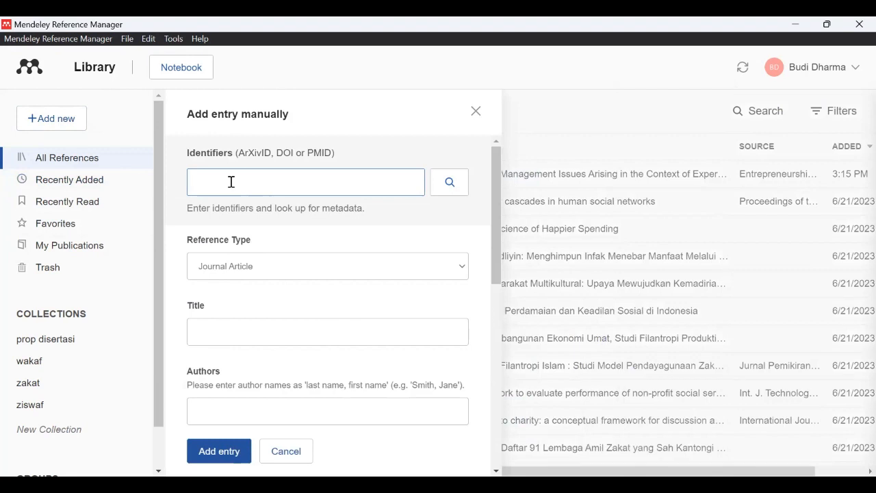
{"action": "key", "text": "ctrl+v"}
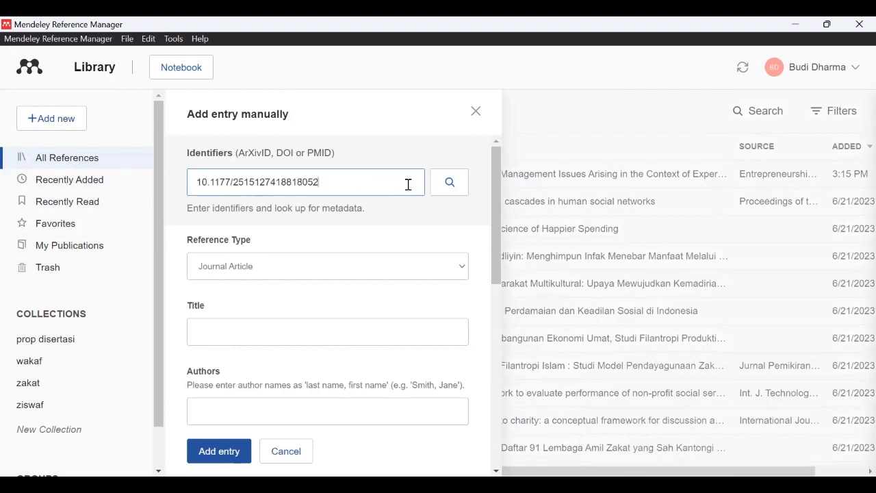
{"action": "left_click", "coordinate": [449, 183]}
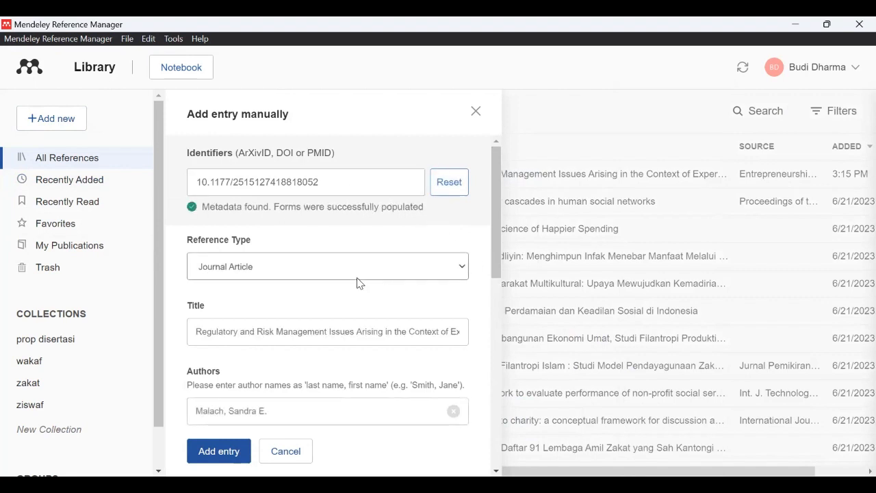
{"action": "scroll", "coordinate": [364, 294], "scroll_direction": "down", "scroll_amount": 5}
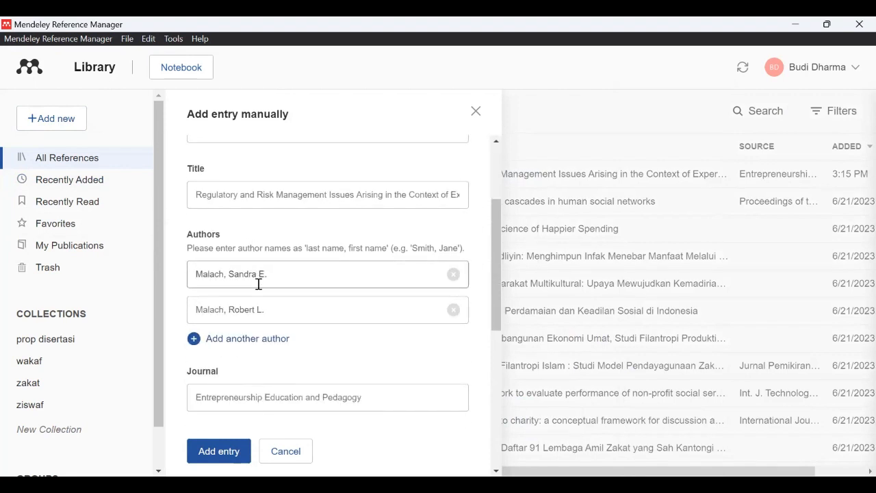
{"action": "scroll", "coordinate": [275, 345], "scroll_direction": "down", "scroll_amount": 8}
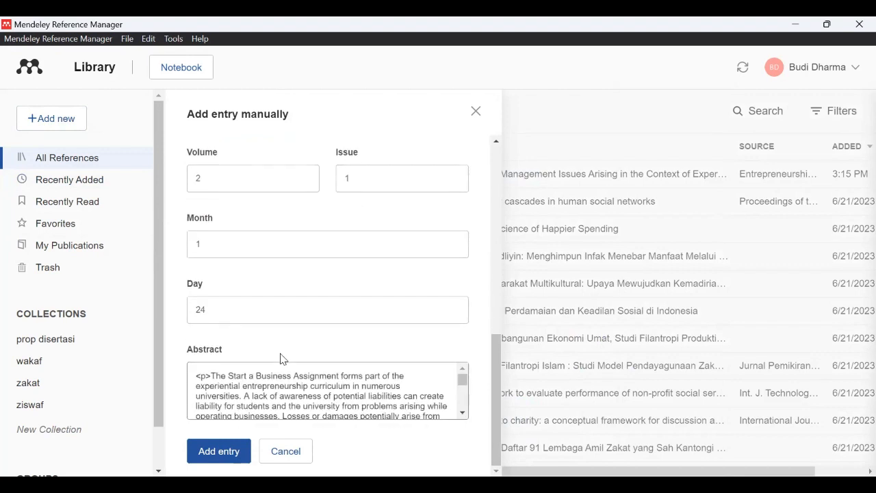
Step: Review the reference type, title and authors populated from the DOI, and close the manual entry form without adding it
{"action": "scroll", "coordinate": [280, 358], "scroll_direction": "up", "scroll_amount": 13}
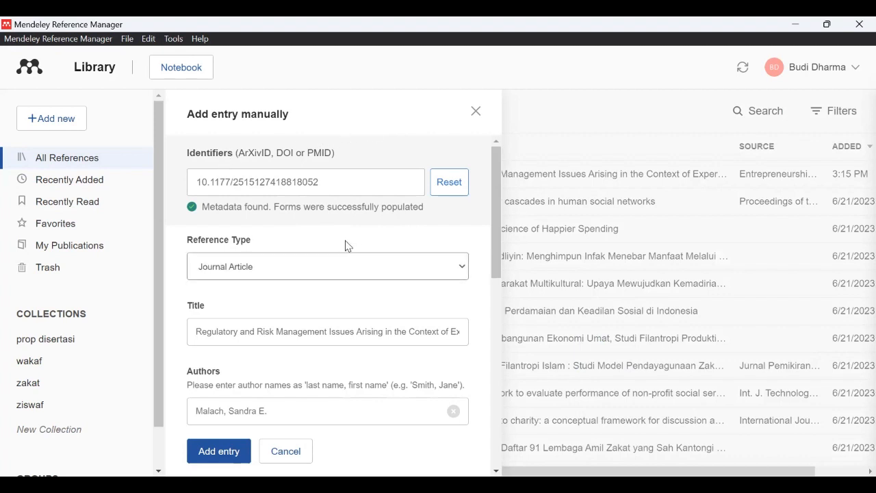
{"action": "scroll", "coordinate": [300, 301], "scroll_direction": "down", "scroll_amount": 1}
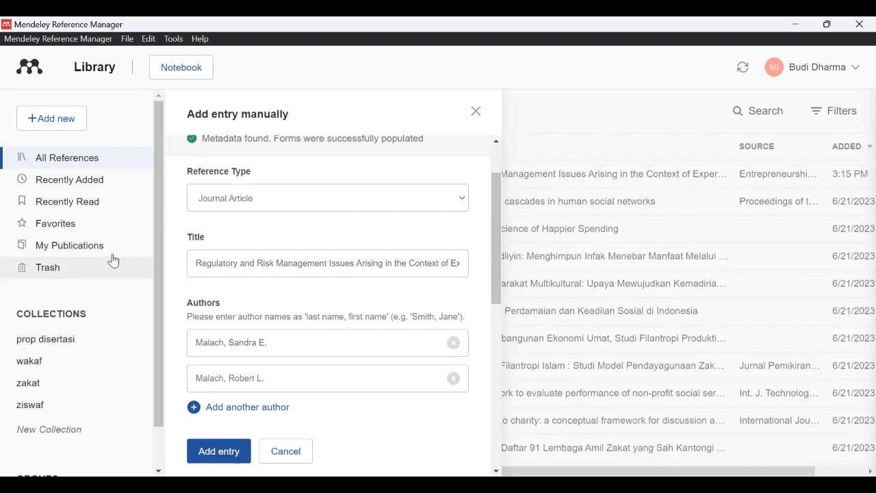
{"action": "left_click", "coordinate": [476, 114]}
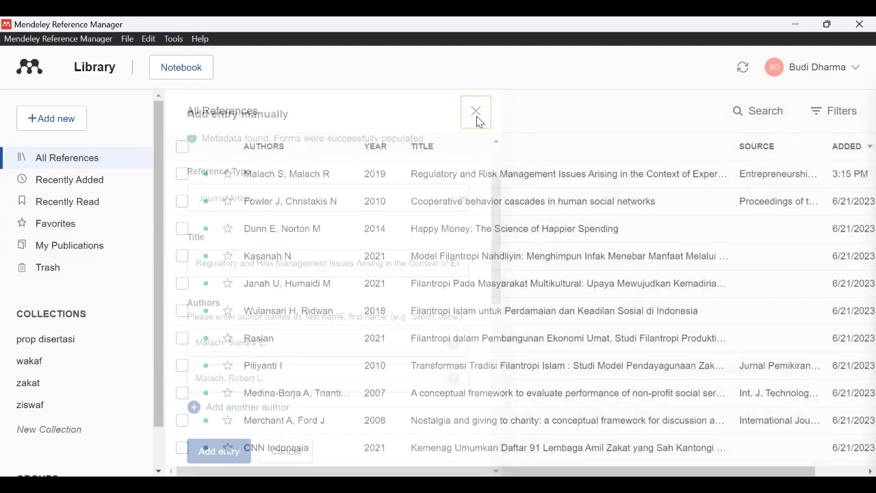
Step: Start a new manual entry and set its reference type to Book
{"action": "left_click", "coordinate": [63, 126]}
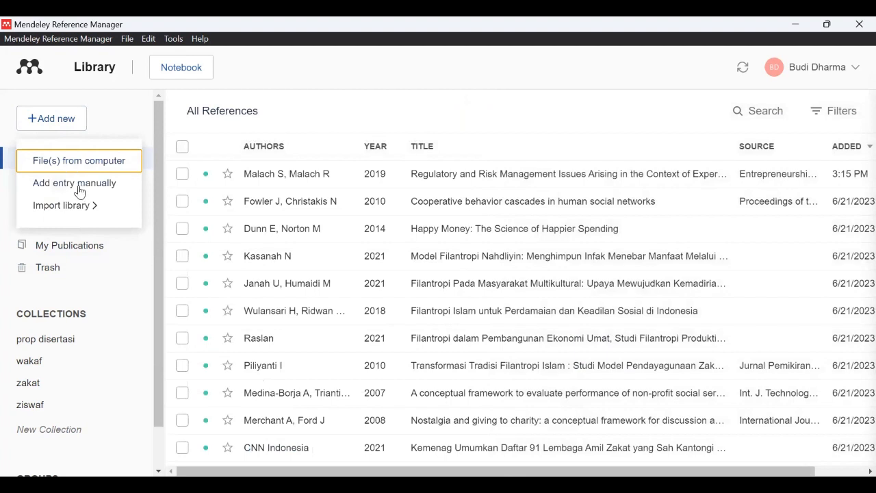
{"action": "left_click", "coordinate": [76, 185]}
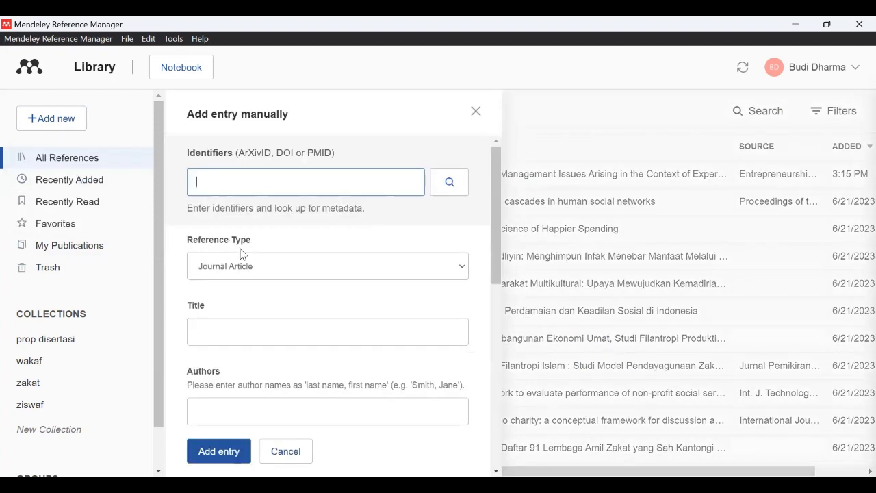
{"action": "left_click", "coordinate": [362, 264]}
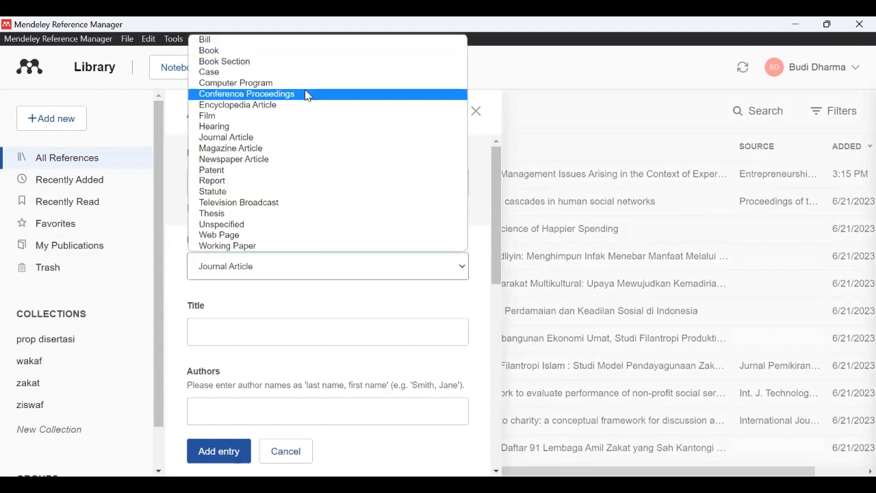
{"action": "left_click", "coordinate": [293, 55]}
{"action": "scroll", "coordinate": [317, 302], "scroll_direction": "down", "scroll_amount": 2}
{"action": "left_click", "coordinate": [252, 193]}
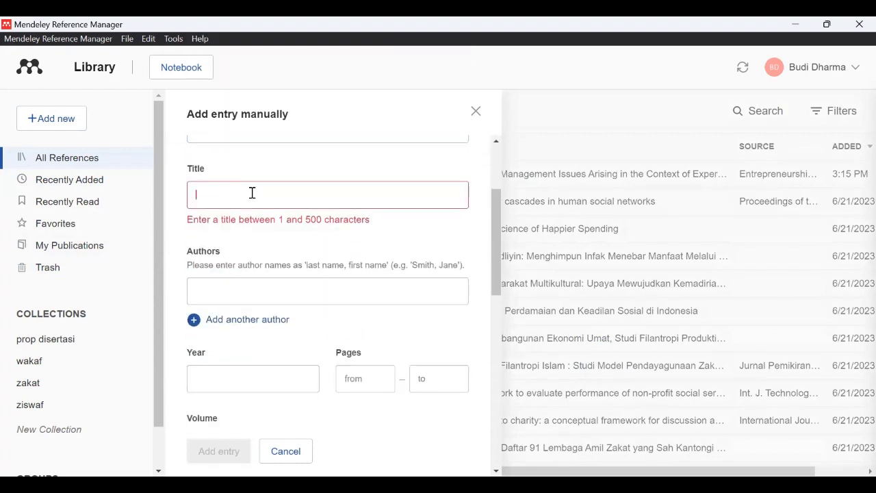
Step: Look through the book entry's fields and reselect Book as the reference type
{"action": "scroll", "coordinate": [294, 238], "scroll_direction": "up", "scroll_amount": 2}
{"action": "scroll", "coordinate": [287, 246], "scroll_direction": "up", "scroll_amount": 1}
{"action": "scroll", "coordinate": [267, 219], "scroll_direction": "down", "scroll_amount": 3}
{"action": "scroll", "coordinate": [236, 205], "scroll_direction": "up", "scroll_amount": 4}
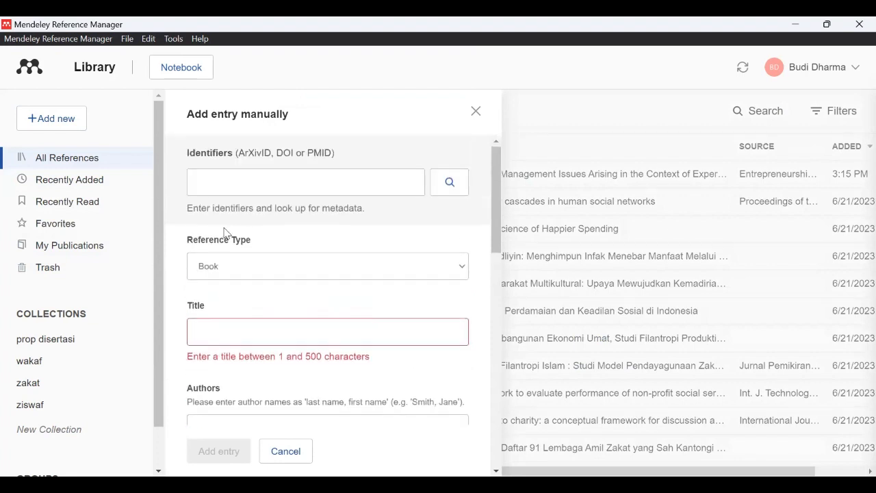
{"action": "left_click", "coordinate": [229, 265]}
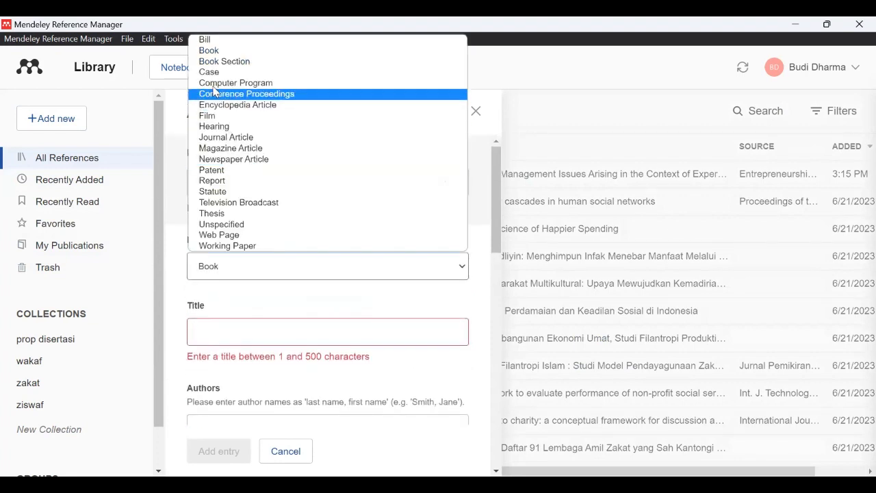
{"action": "left_click", "coordinate": [219, 52]}
Step: Enter "manajemen sains" as the book's title and fill in the author's name, last name first
{"action": "scroll", "coordinate": [248, 332], "scroll_direction": "down", "scroll_amount": 2}
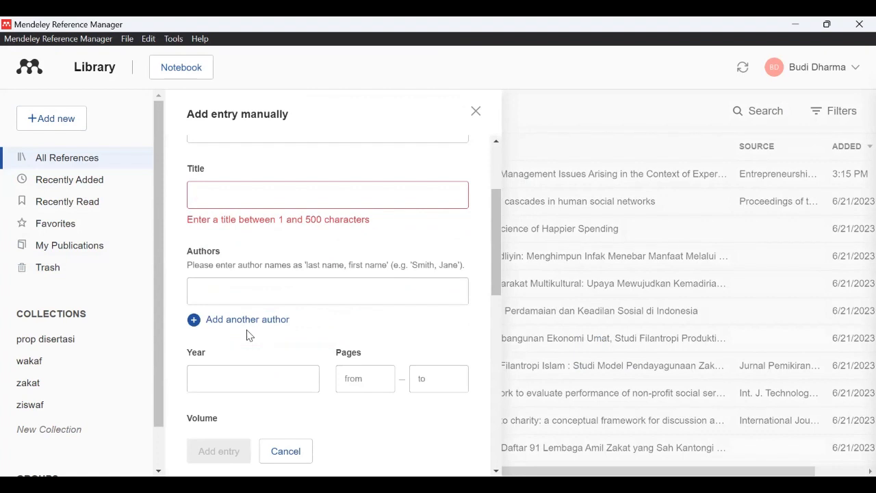
{"action": "type", "text": "mana"}
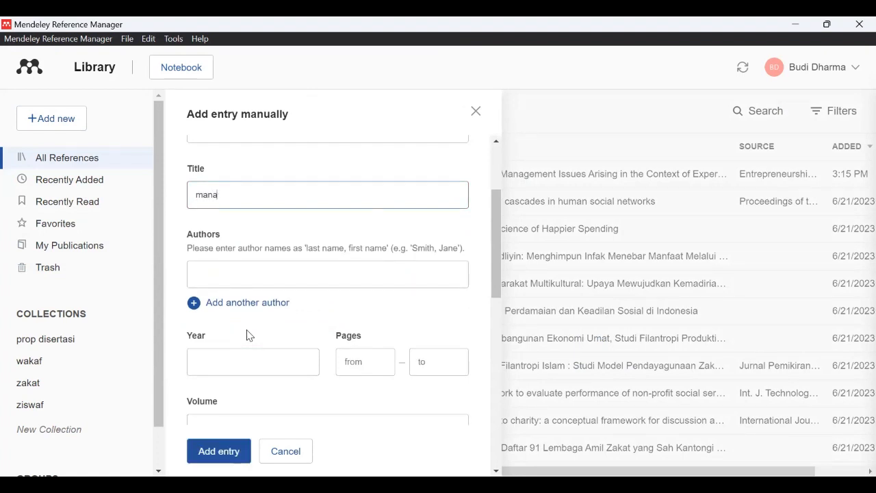
{"action": "type", "text": "jemen sains"}
{"action": "left_click", "coordinate": [248, 273]}
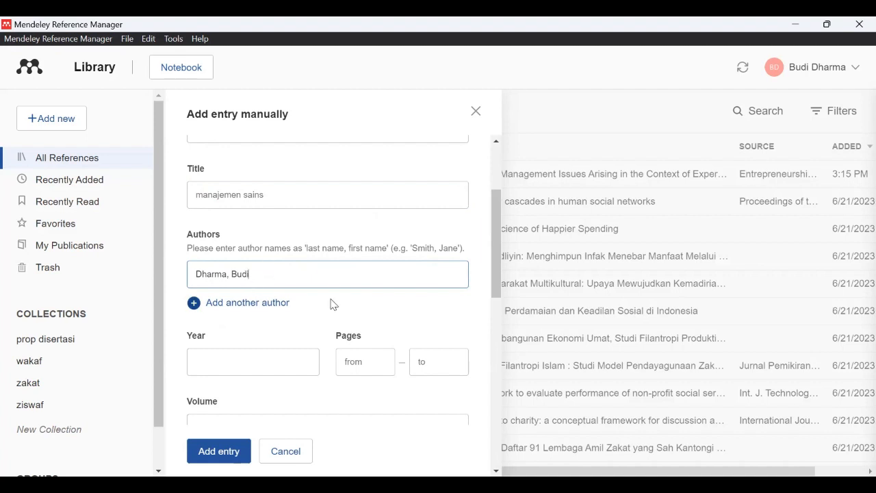
Step: Examine the book entry's year, pages, volume, edition, city, publisher, date and abstract fields, and close the form without adding it
{"action": "scroll", "coordinate": [333, 302], "scroll_direction": "down", "scroll_amount": 2}
{"action": "left_click", "coordinate": [188, 291]}
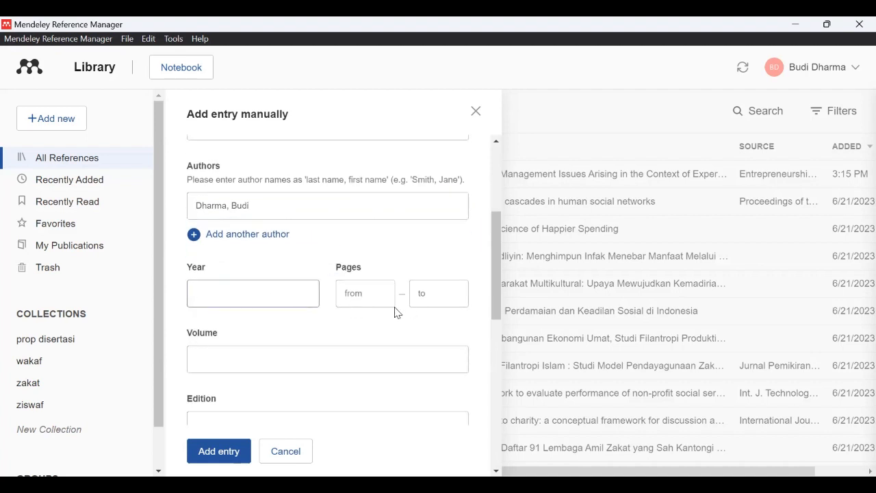
{"action": "scroll", "coordinate": [395, 312], "scroll_direction": "down", "scroll_amount": 5}
{"action": "scroll", "coordinate": [260, 305], "scroll_direction": "down", "scroll_amount": 5}
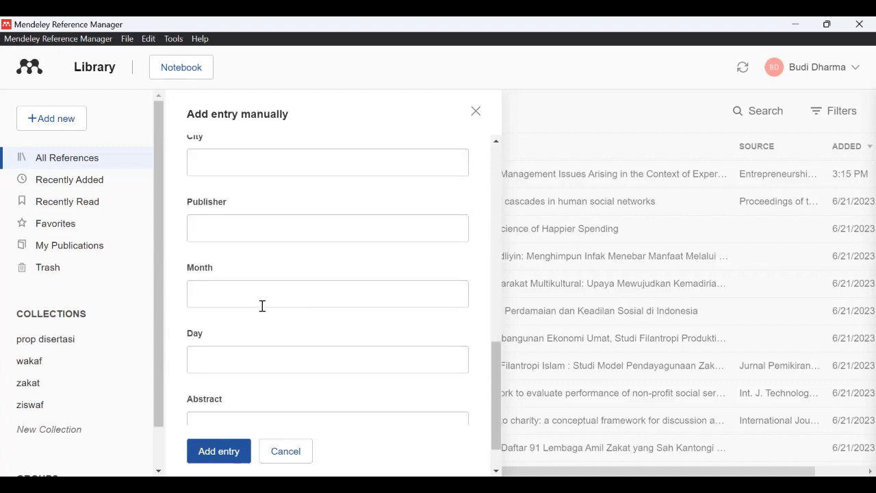
{"action": "scroll", "coordinate": [262, 306], "scroll_direction": "down", "scroll_amount": 2}
{"action": "left_click", "coordinate": [262, 169]}
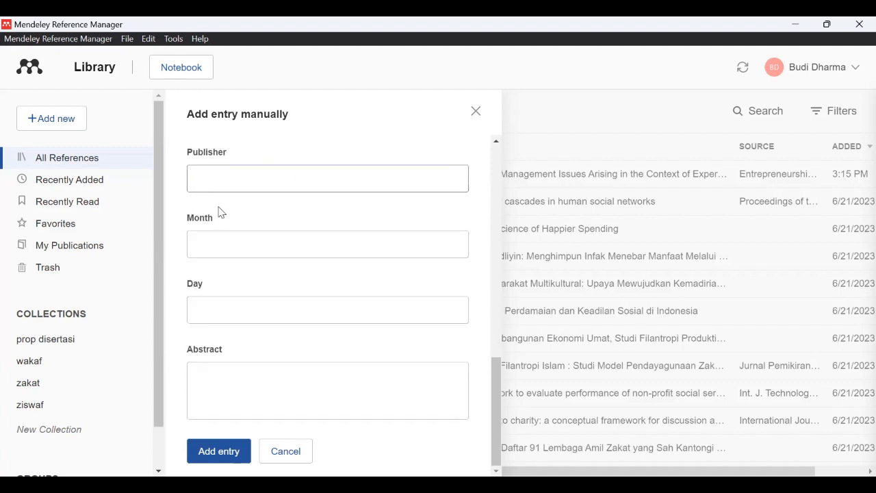
{"action": "scroll", "coordinate": [255, 359], "scroll_direction": "up", "scroll_amount": 1}
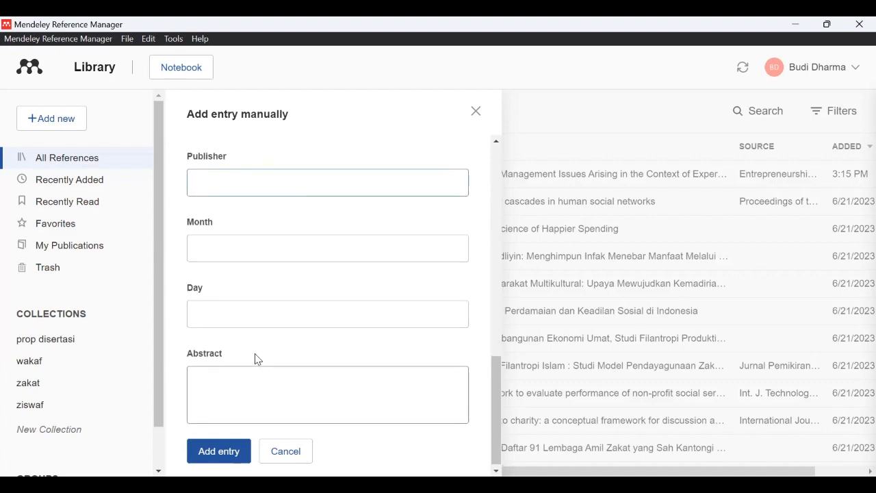
{"action": "left_click", "coordinate": [217, 188]}
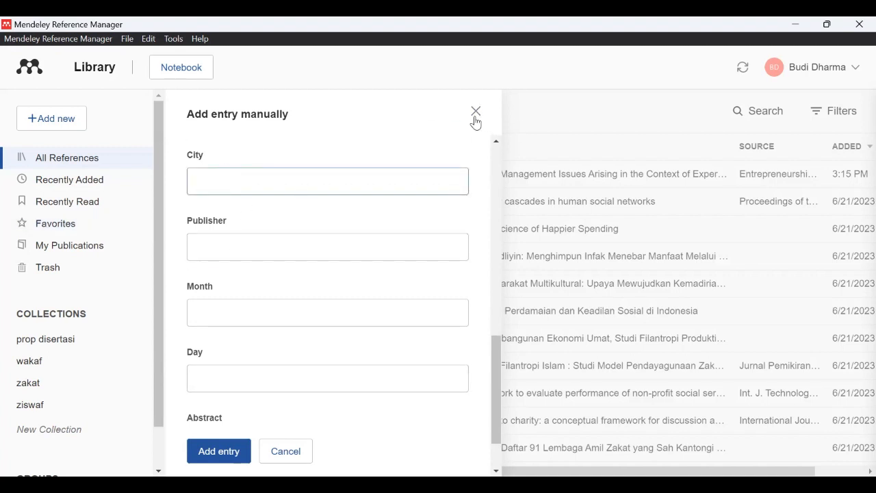
{"action": "scroll", "coordinate": [387, 238], "scroll_direction": "down", "scroll_amount": 1}
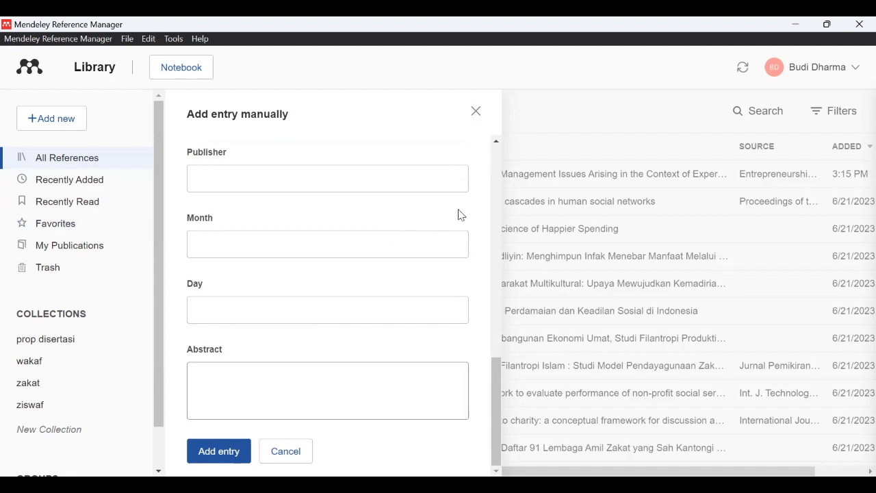
{"action": "left_click", "coordinate": [475, 113]}
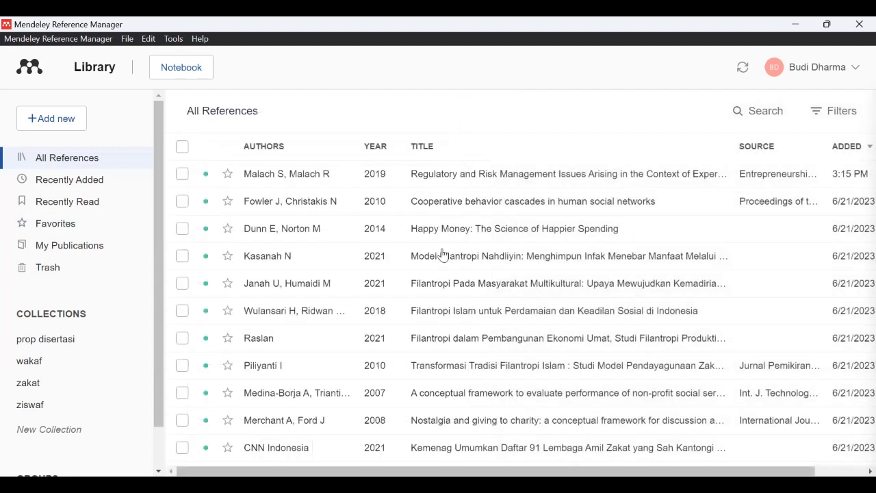
Step: List the recently added references and view the details of "Transformasi Tradisi Filantropi Islam", closing them again
{"action": "left_click", "coordinate": [60, 182]}
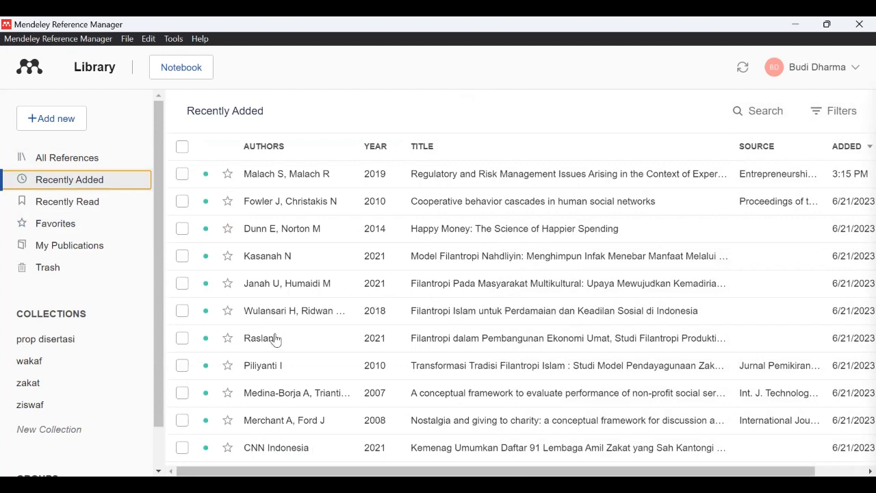
{"action": "left_click", "coordinate": [465, 371]}
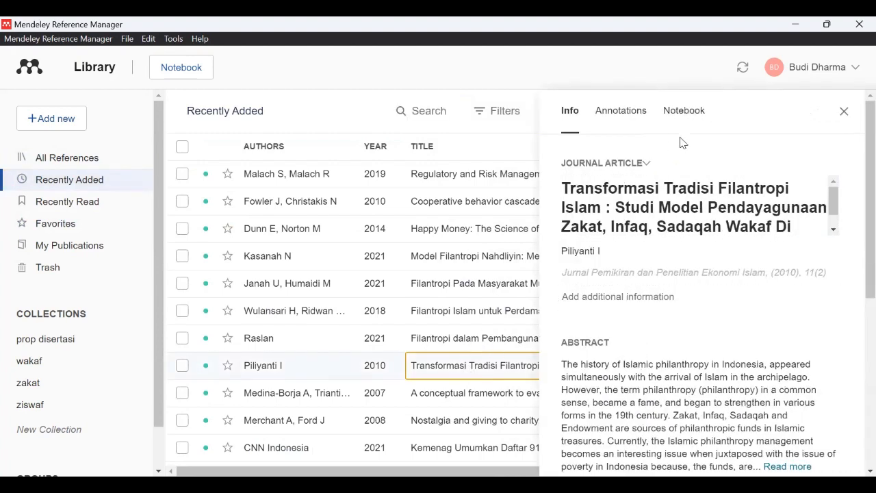
{"action": "left_click", "coordinate": [844, 111]}
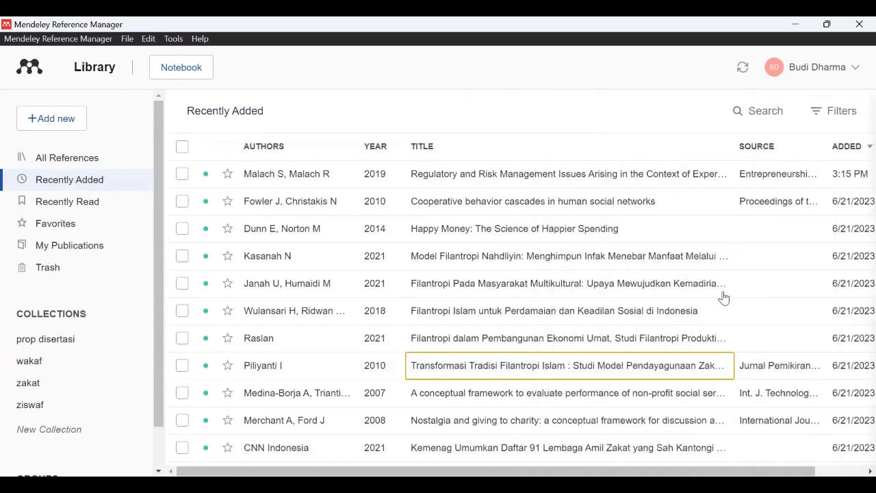
Step: Open the book "Filantropi Islam untuk Perdamaian dan Keadilan Sosial di Indonesia" and examine its authors, publication details and ISBN
{"action": "left_click", "coordinate": [626, 316]}
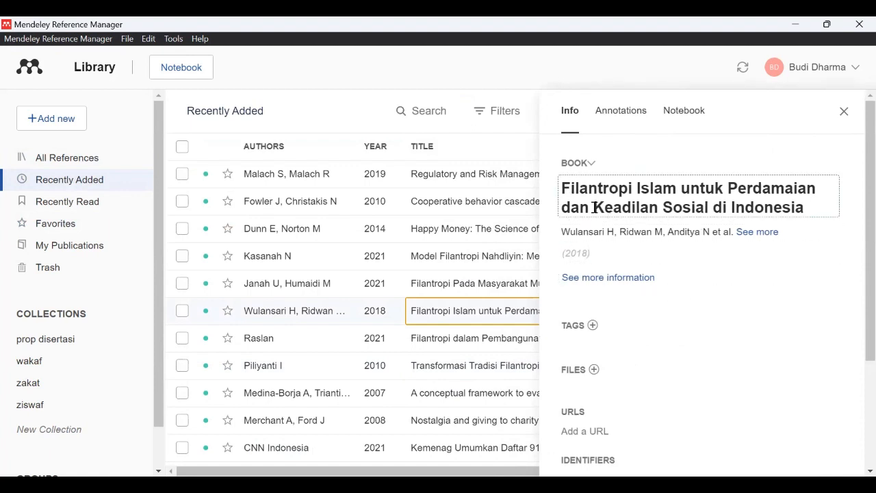
{"action": "scroll", "coordinate": [593, 207], "scroll_direction": "down", "scroll_amount": 1}
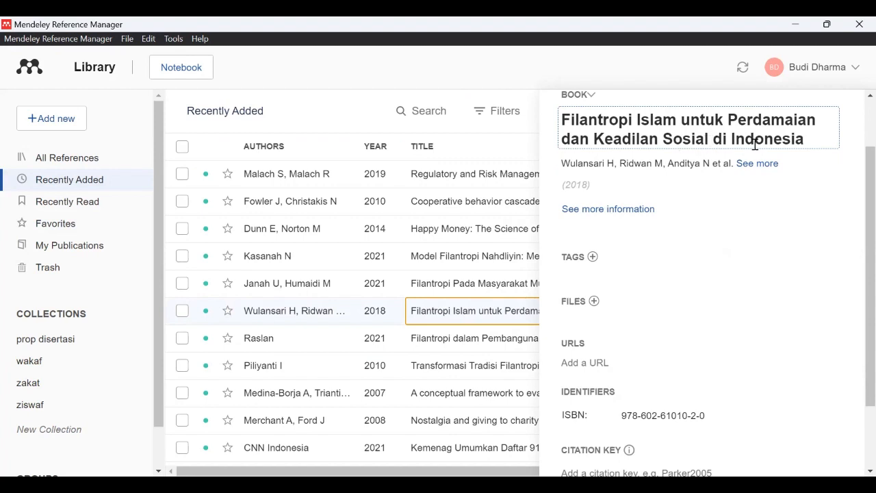
{"action": "left_click", "coordinate": [663, 162]}
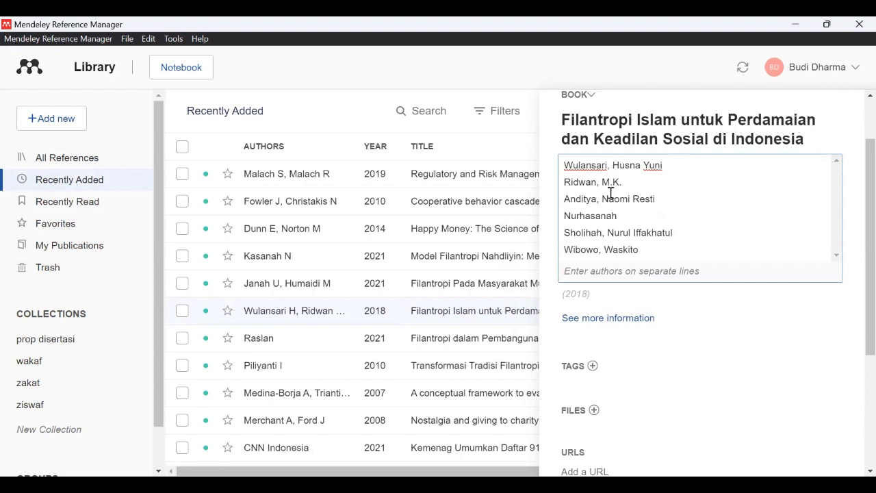
{"action": "left_click", "coordinate": [603, 301]}
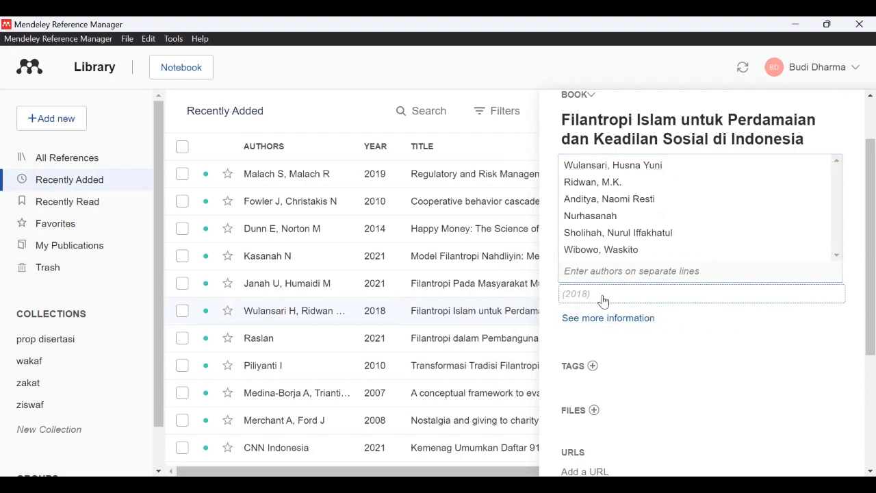
{"action": "scroll", "coordinate": [659, 368], "scroll_direction": "down", "scroll_amount": 3}
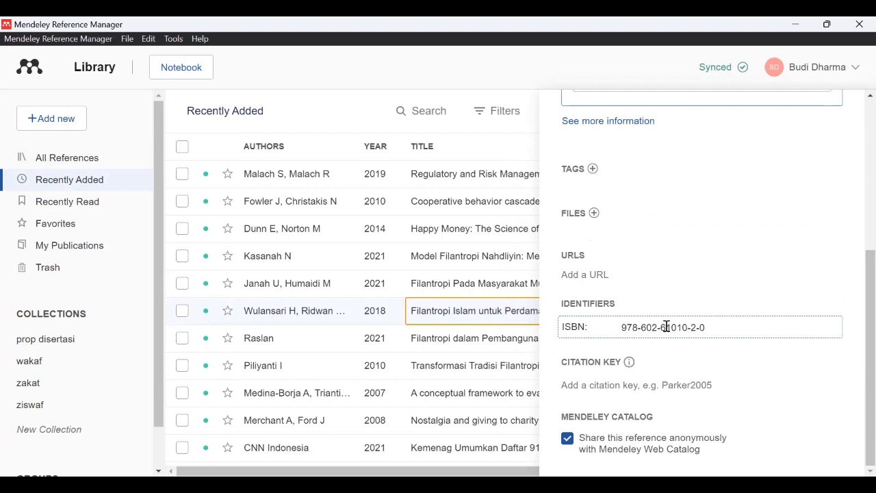
{"action": "scroll", "coordinate": [700, 308], "scroll_direction": "up", "scroll_amount": 2}
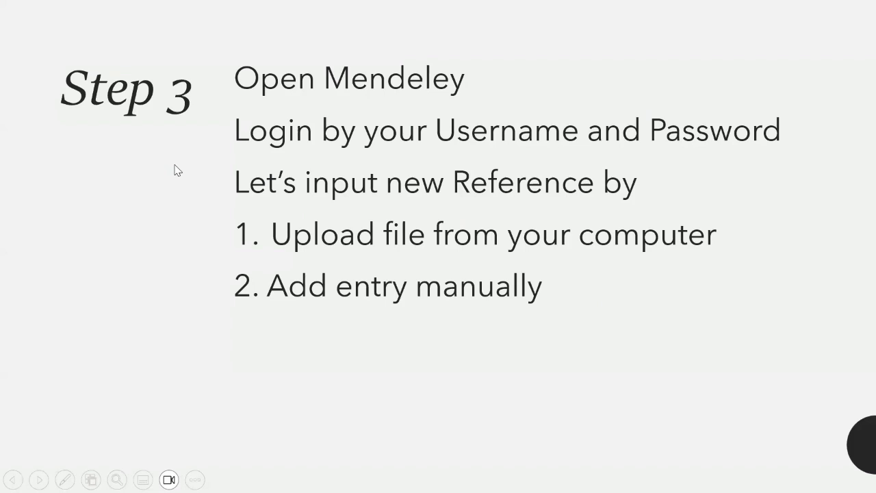
{"action": "key", "text": "Right"}
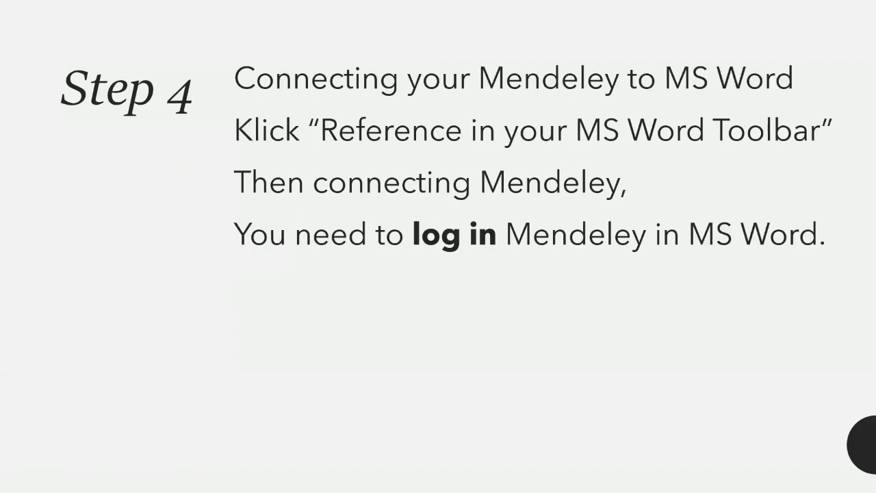
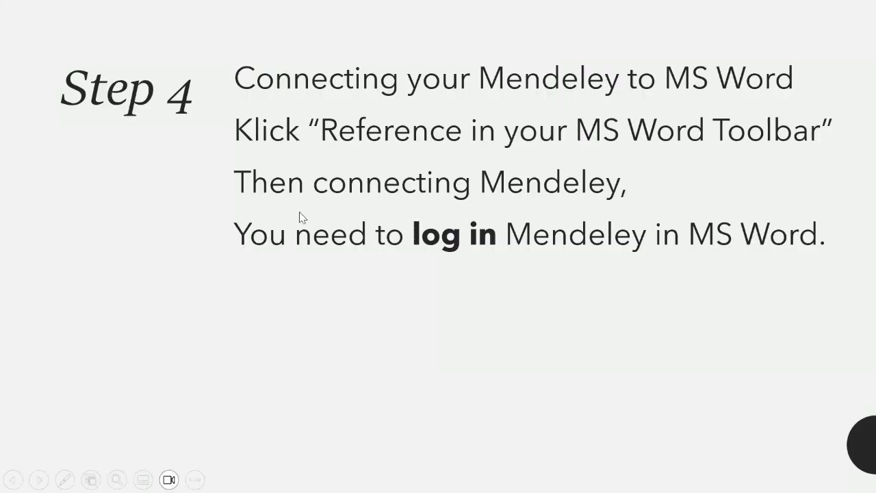
{"action": "key", "text": "Right"}
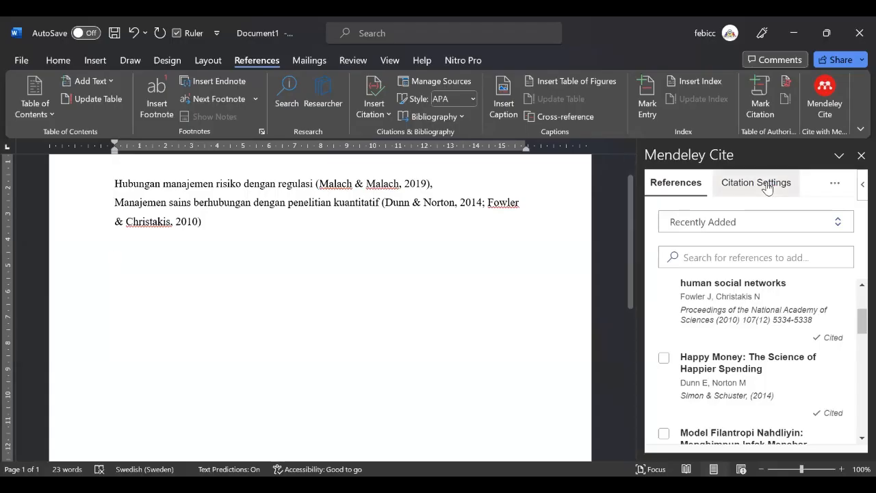
Step: Switch to Mendeley Cite in Word, browse the available citation styles and return to the citation settings without changing the style
{"action": "left_click", "coordinate": [765, 185]}
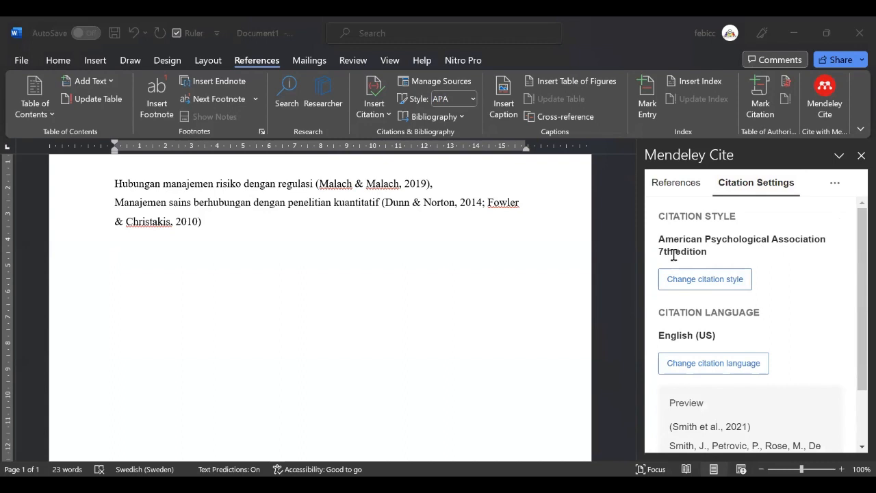
{"action": "left_click", "coordinate": [701, 282]}
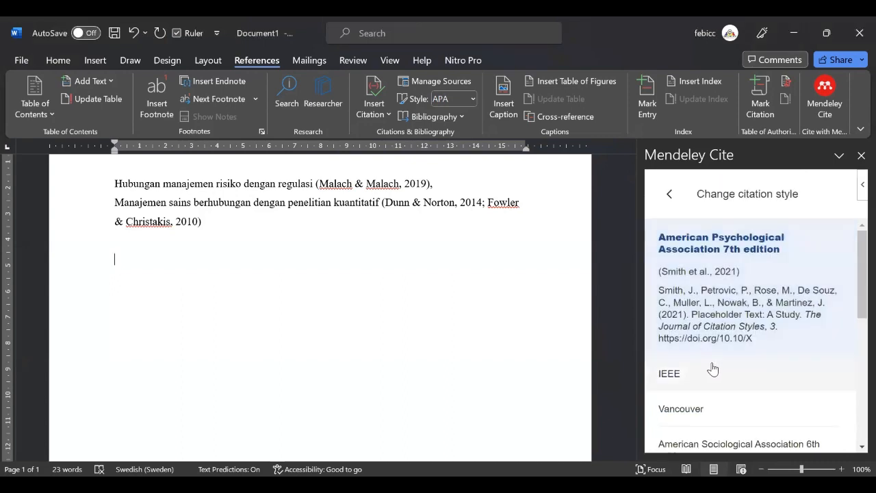
{"action": "scroll", "coordinate": [682, 362], "scroll_direction": "down", "scroll_amount": 1}
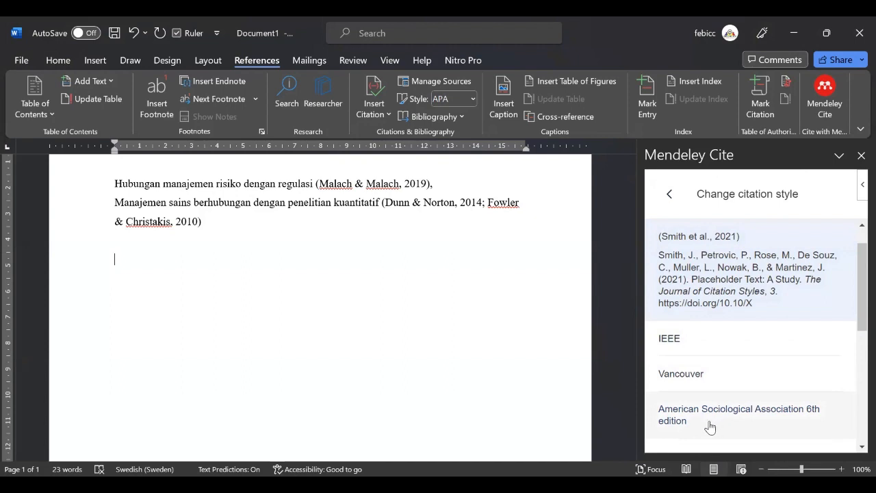
{"action": "left_click", "coordinate": [670, 196]}
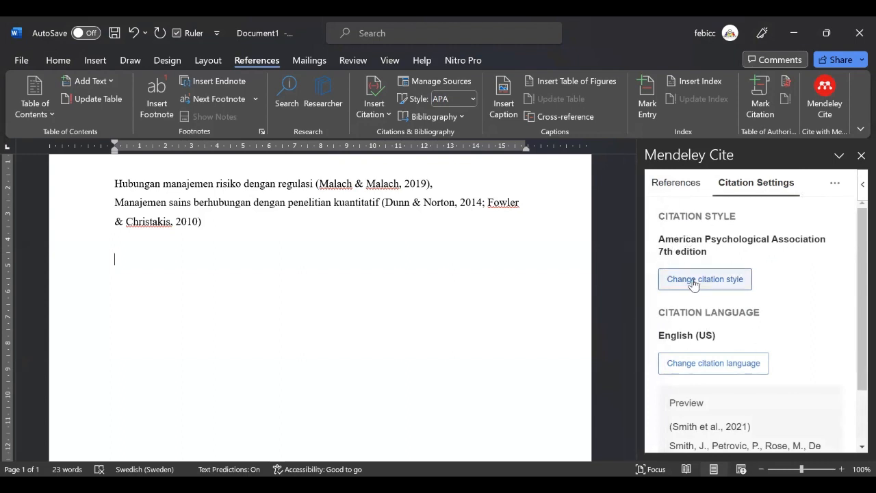
Step: Return to the Mendeley reference list and add the heading "Daftar pustaka" below the cited paragraphs, followed by a new line
{"action": "left_click", "coordinate": [679, 190]}
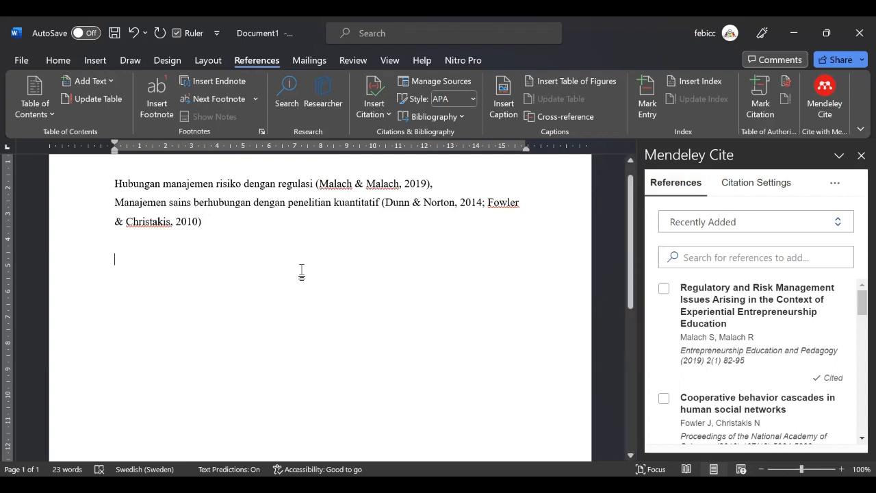
{"action": "type", "text": "dafta"}
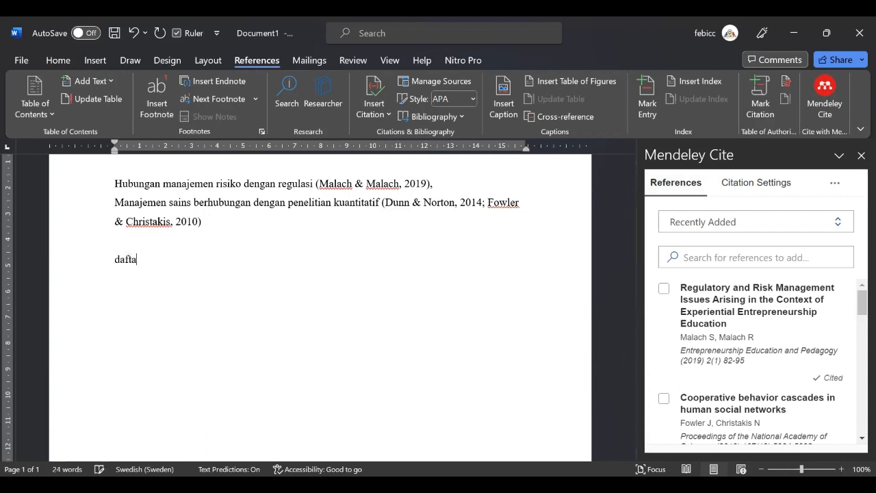
{"action": "type", "text": "r pustaka"}
{"action": "key", "text": "Return"}
Step: Insert the Mendeley bibliography of the cited references directly under the "Daftar pustaka" heading and review its entries
{"action": "left_click", "coordinate": [835, 183]}
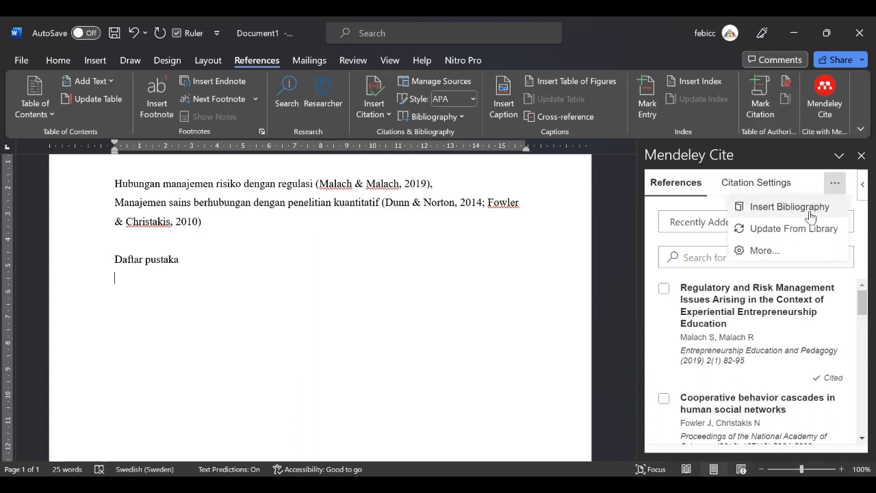
{"action": "left_click", "coordinate": [810, 215]}
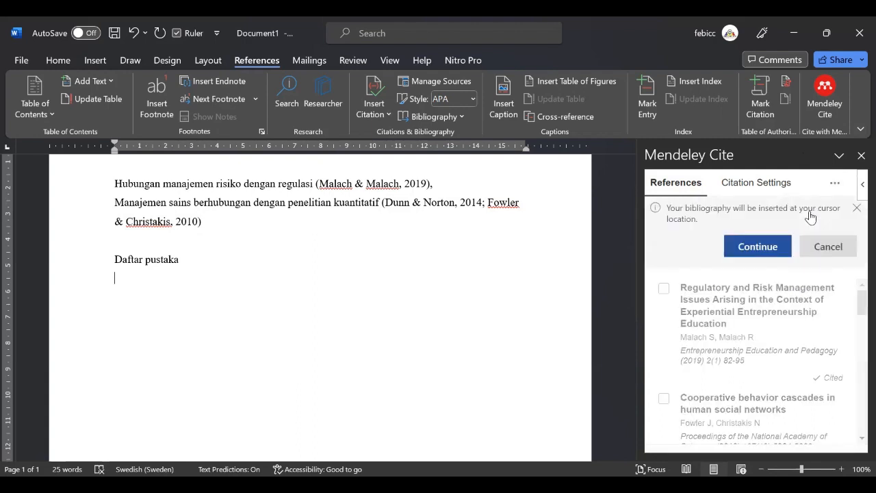
{"action": "left_click", "coordinate": [753, 249]}
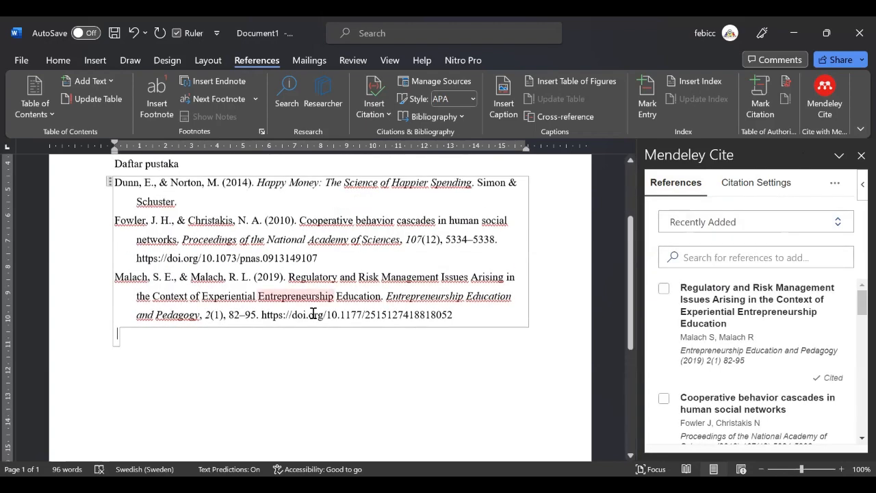
{"action": "scroll", "coordinate": [313, 312], "scroll_direction": "up", "scroll_amount": 2}
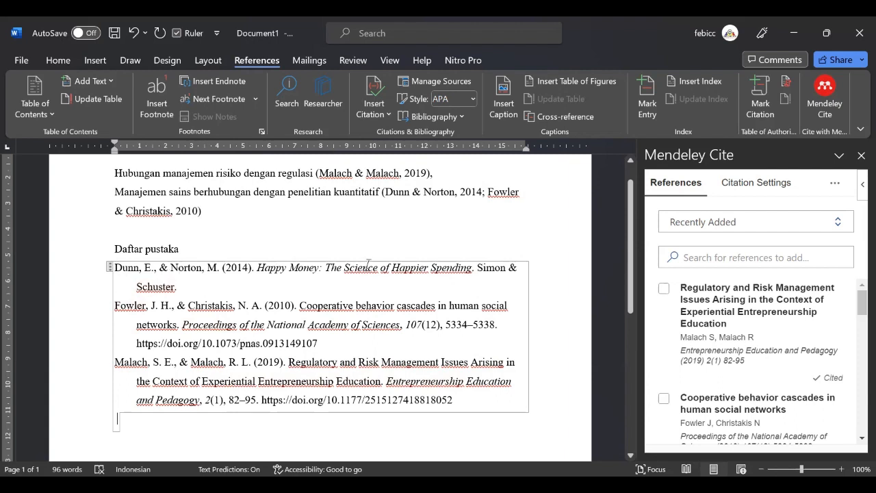
Step: Open the citation settings that control the style of the document's citations and bibliography
{"action": "left_click", "coordinate": [753, 186]}
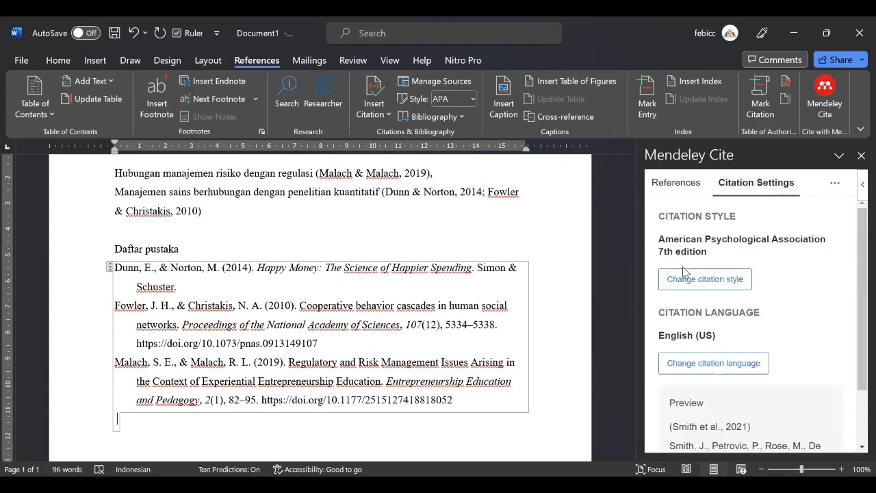